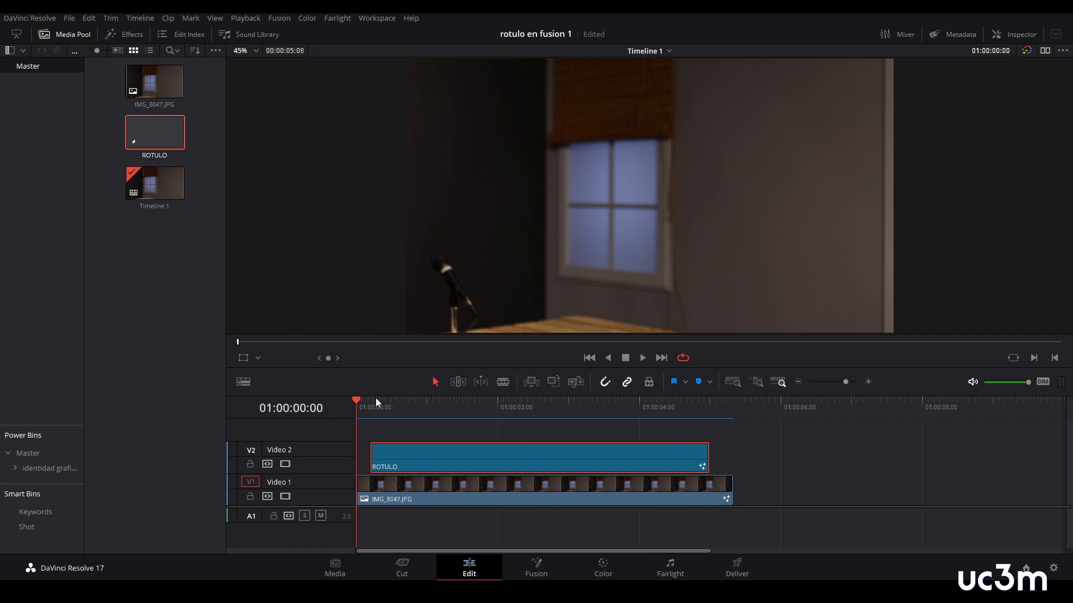
Play Timeline 1 from the start to preview the ROTULO title animation.
key(space)
key(space)
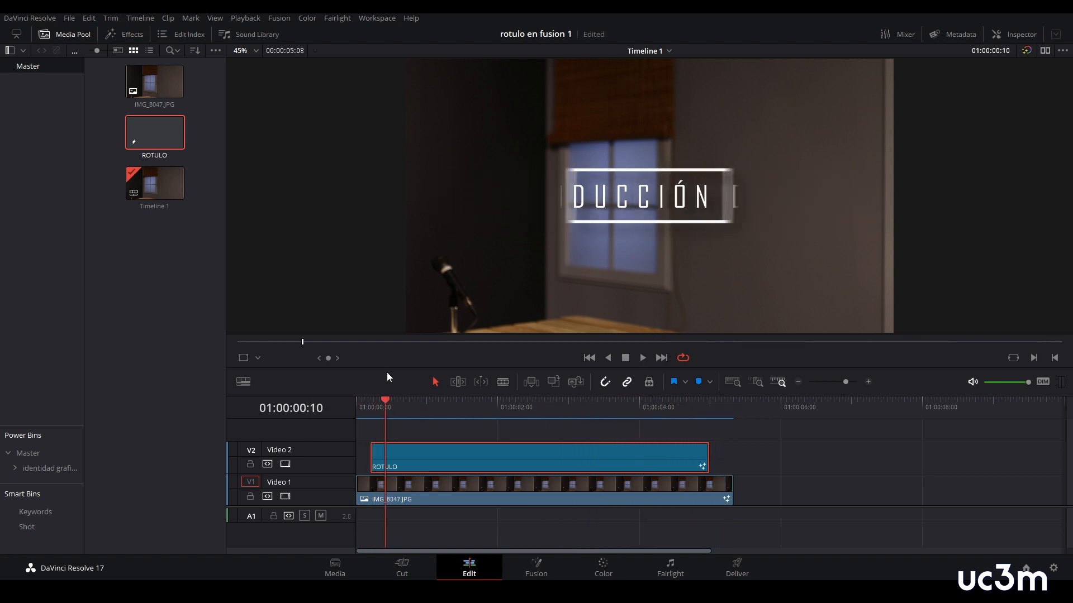
drag(386, 401, 346, 415)
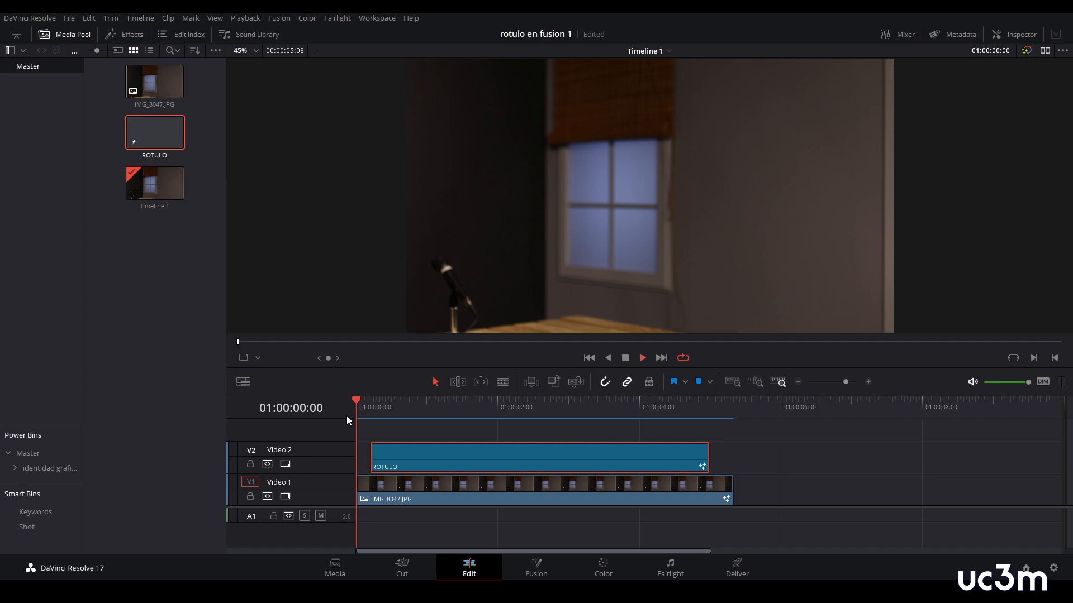
key(space)
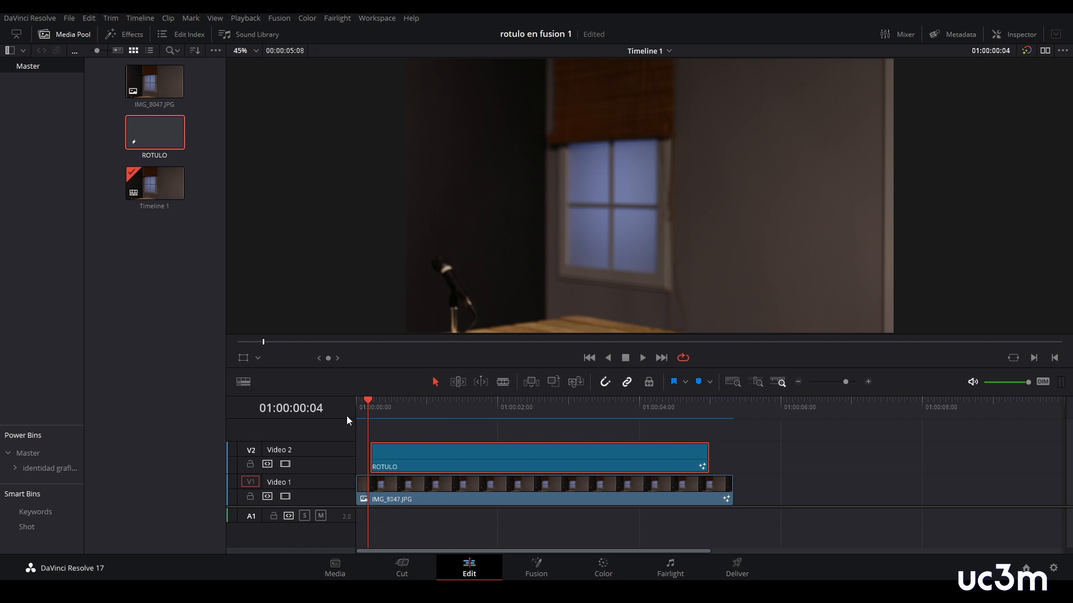
Open the ROTULO clip on Video 2 in the Fusion page and move the playhead to 0:23.
right_click(512, 462)
mouse_move(563, 427)
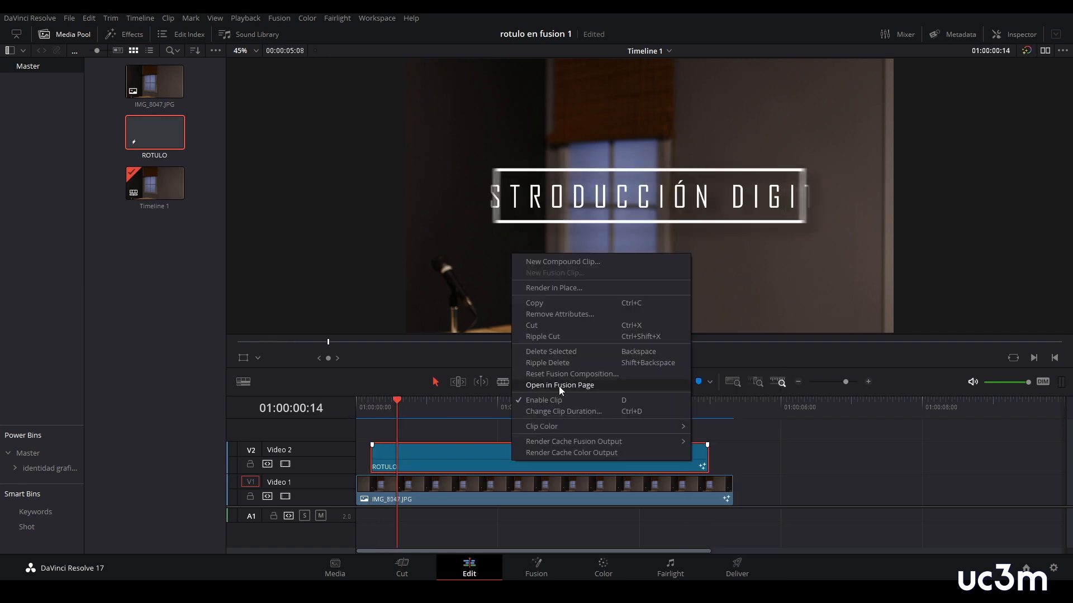
click(559, 385)
click(561, 430)
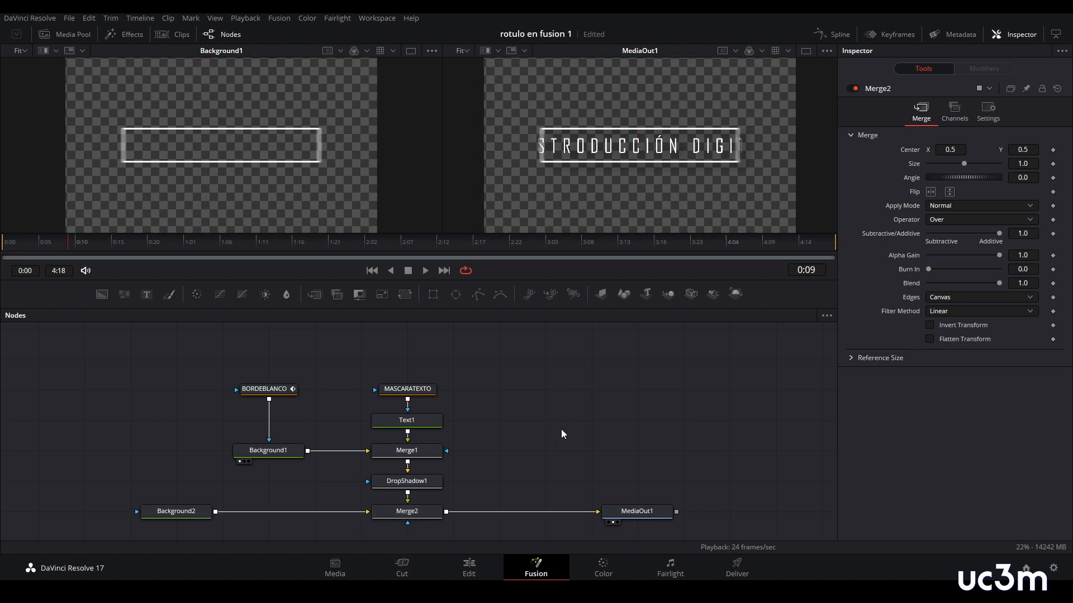
drag(770, 245, 174, 282)
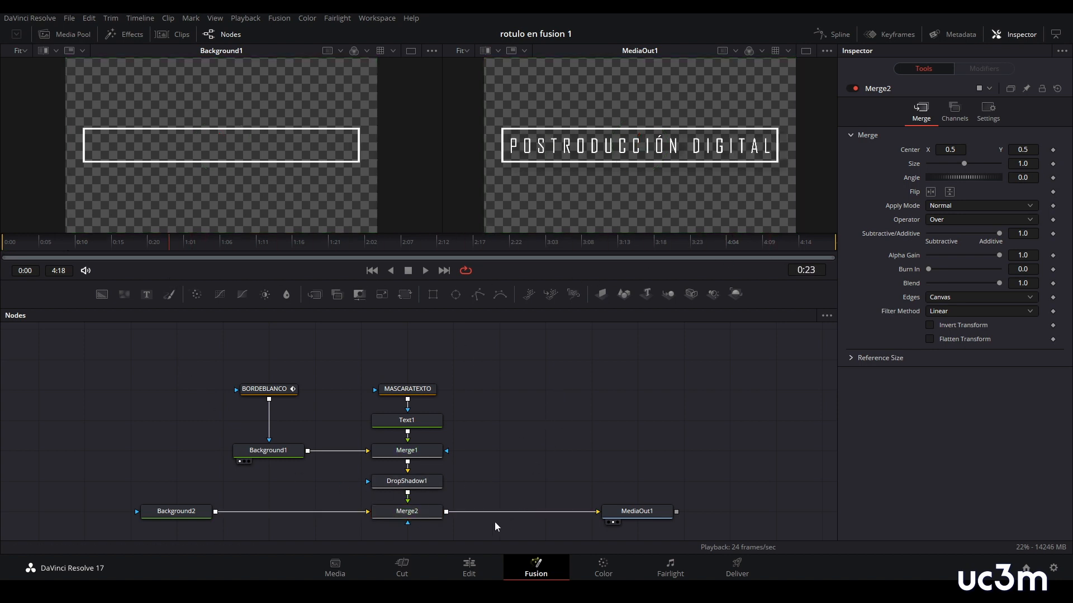
Delete every node of the existing title composition except MediaOut1, and move MediaOut1 slightly up in the node graph.
drag(463, 531, 173, 373)
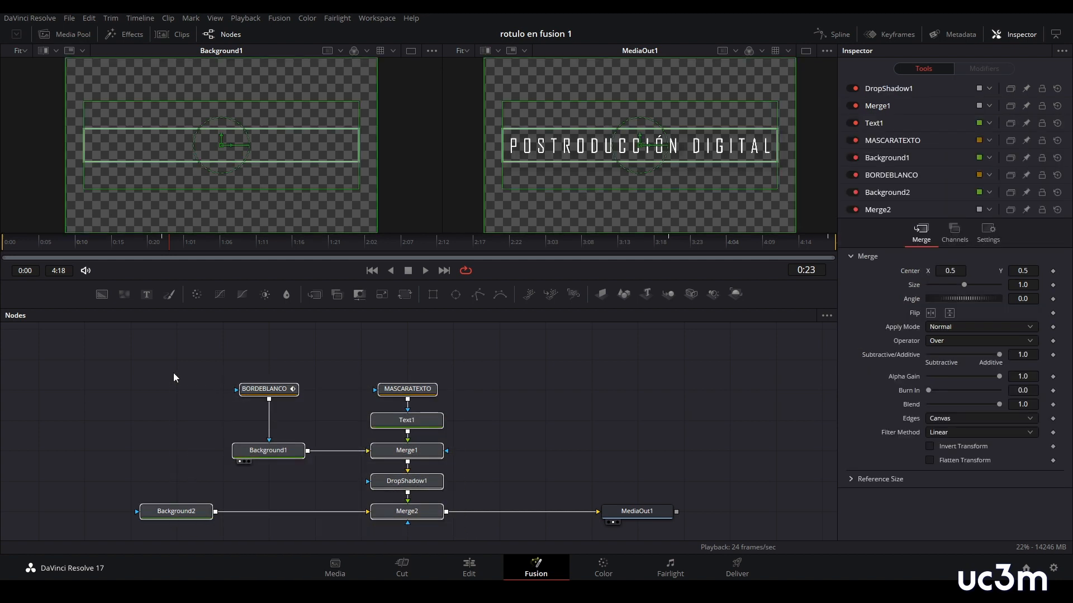
key(Delete)
drag(625, 512, 665, 466)
click(199, 384)
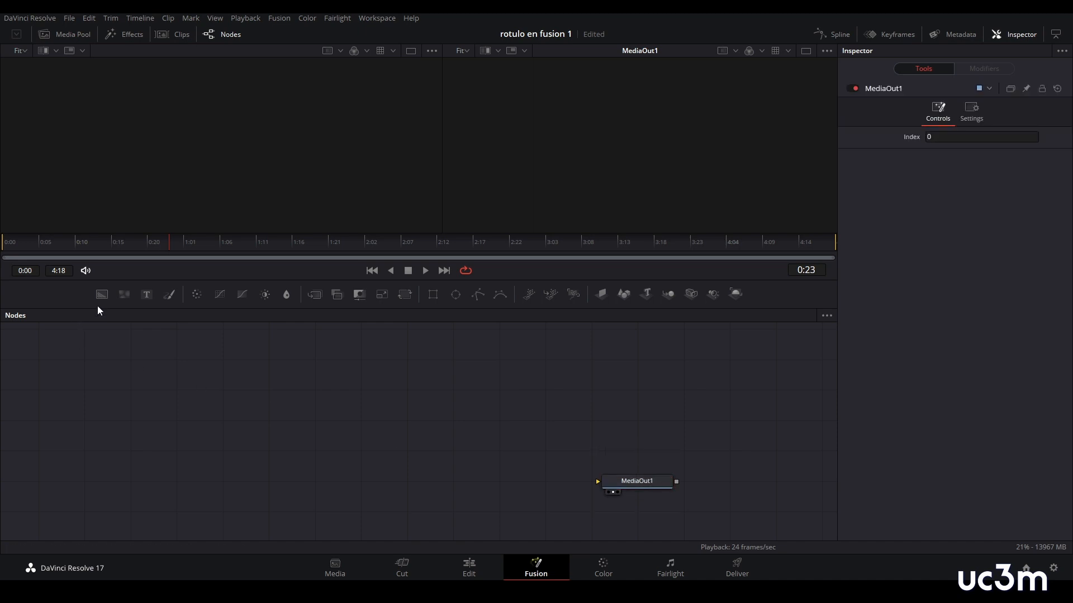
Add a Background node, connect its output to MediaOut1, and align the two nodes horizontally.
click(102, 294)
drag(189, 397, 195, 455)
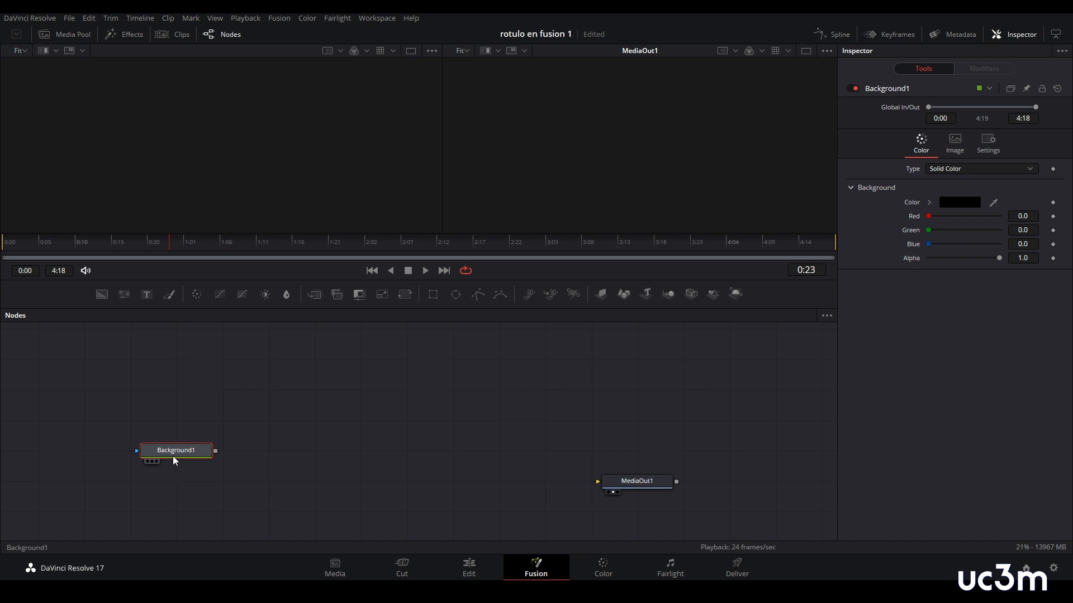
drag(215, 451, 602, 480)
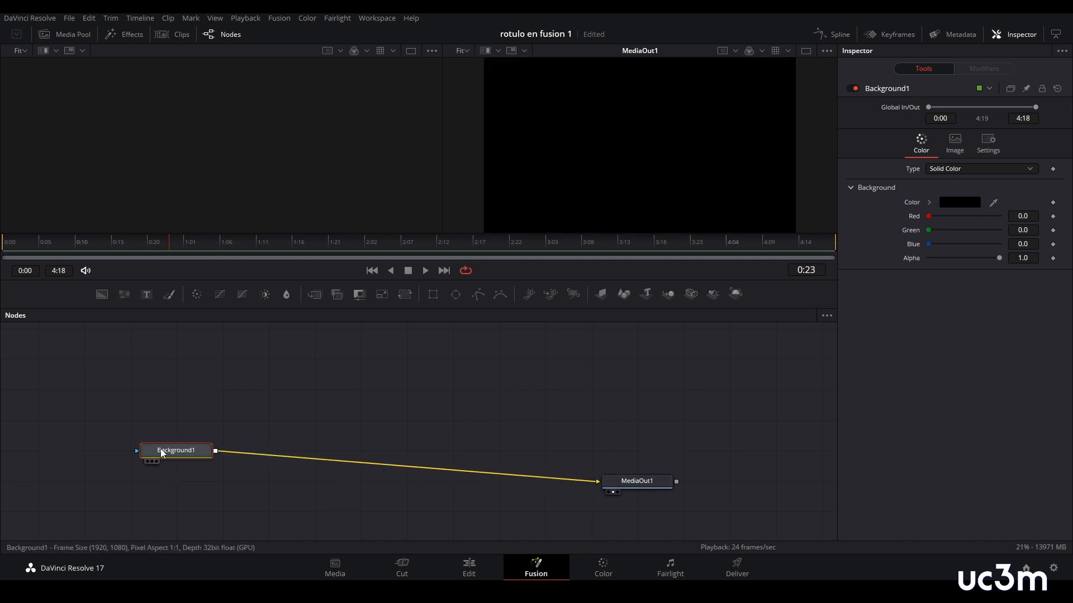
drag(162, 454, 162, 484)
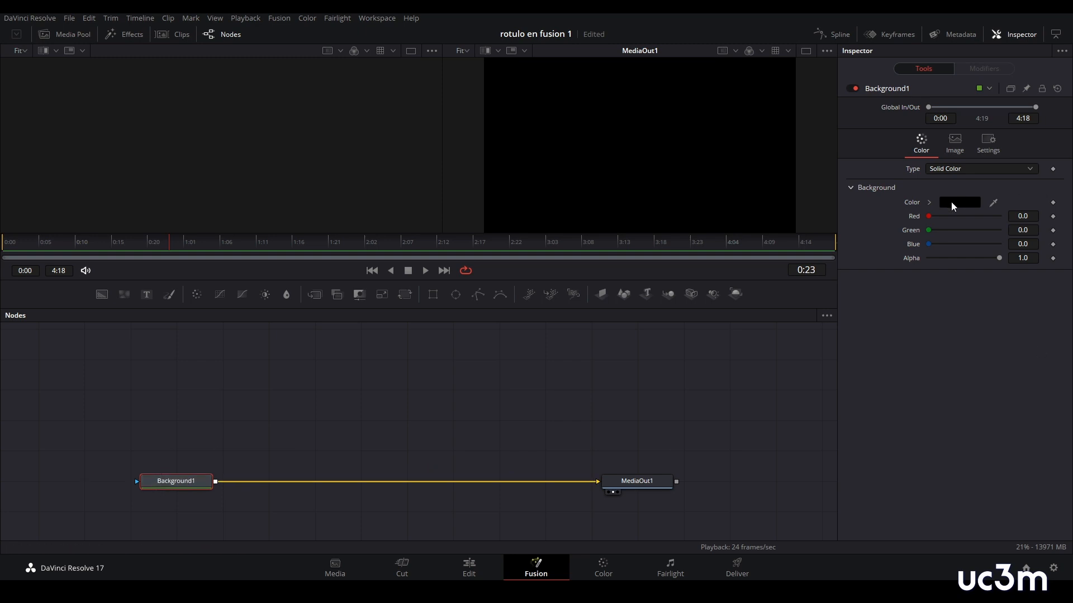
Set the Background1 colour to dark blue #061548.
click(951, 204)
click(571, 208)
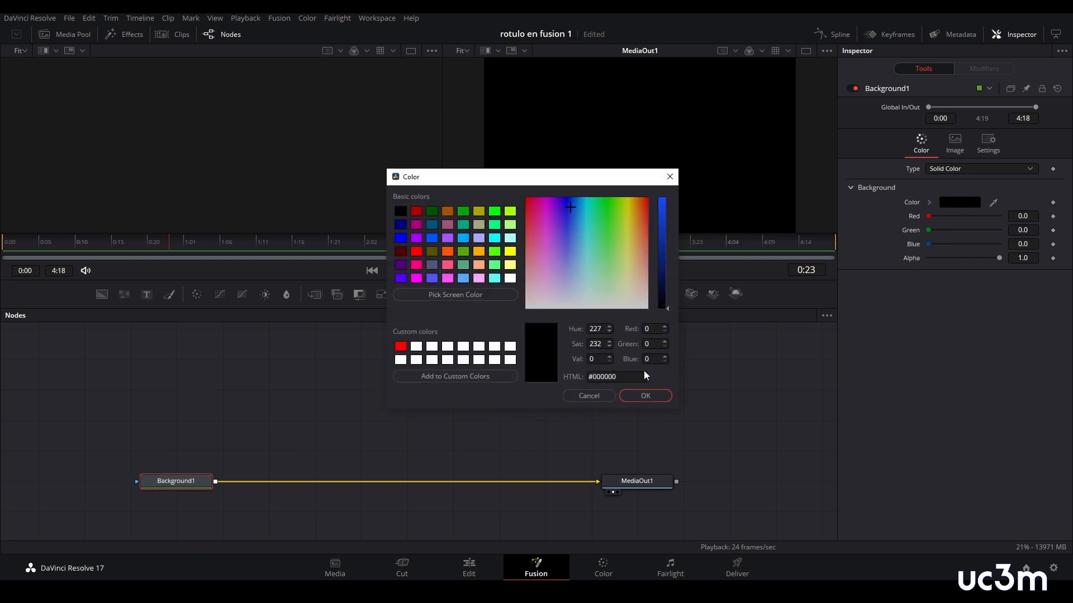
click(665, 277)
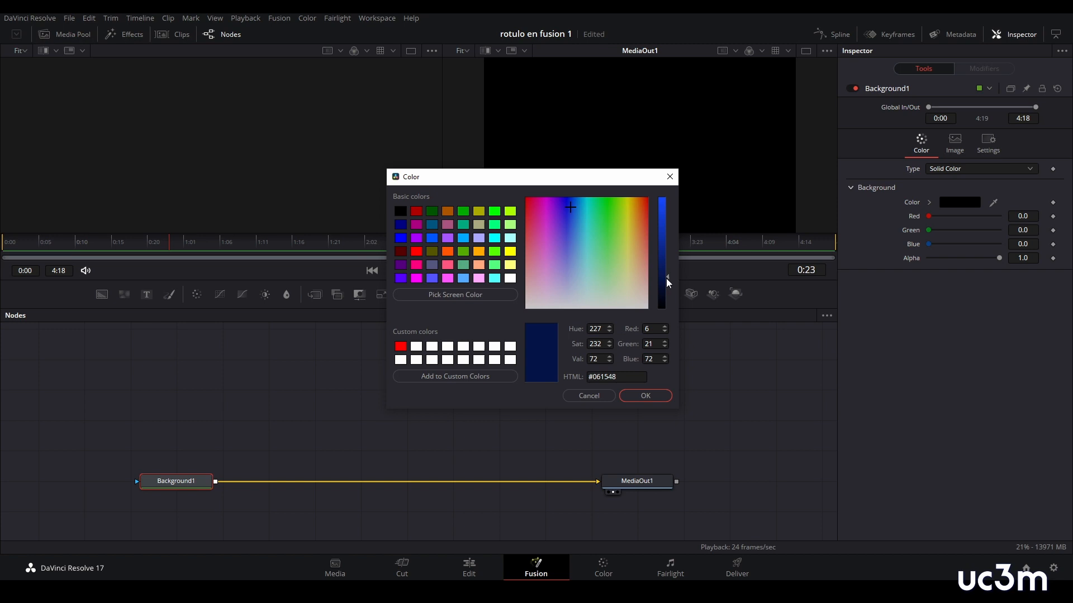
click(645, 396)
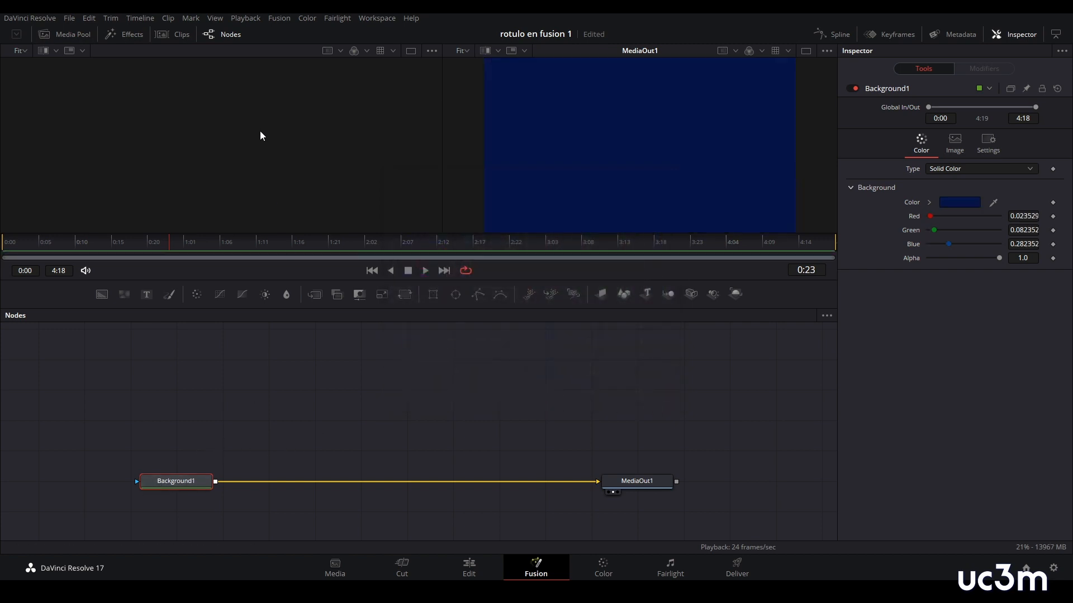
Show Background1 in the first viewer and check its image at different zoom levels.
key(1)
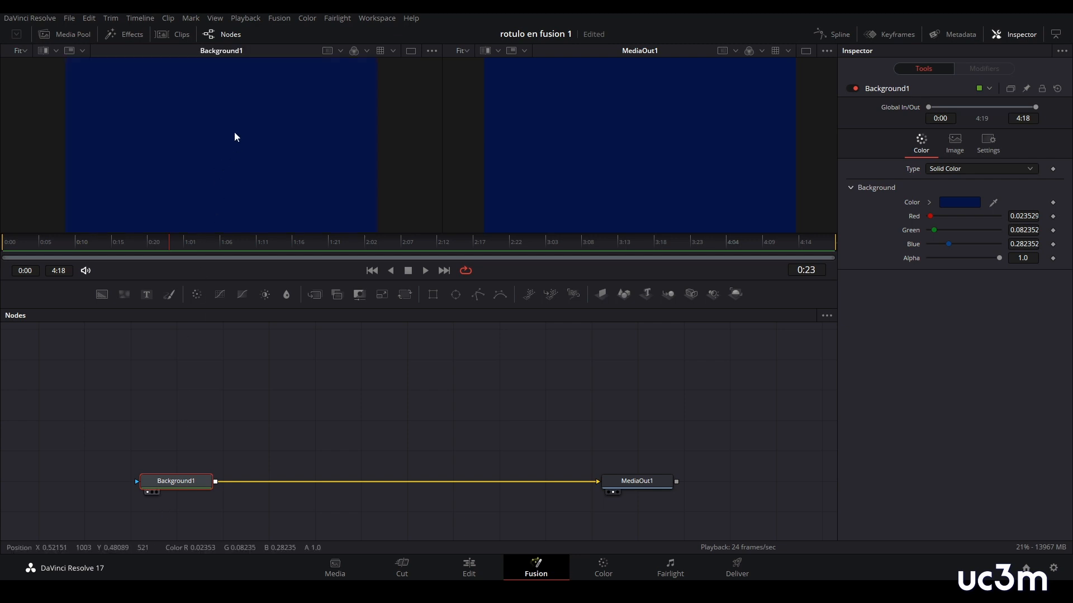
scroll(235, 130, down, 1)
scroll(244, 133, down, 1)
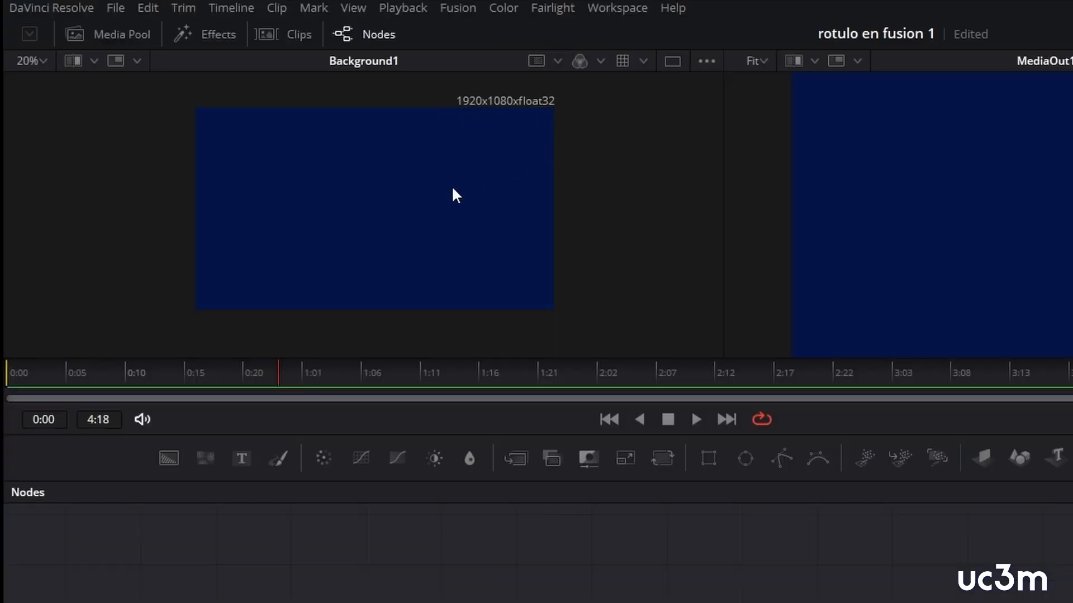
scroll(453, 192, up, 1)
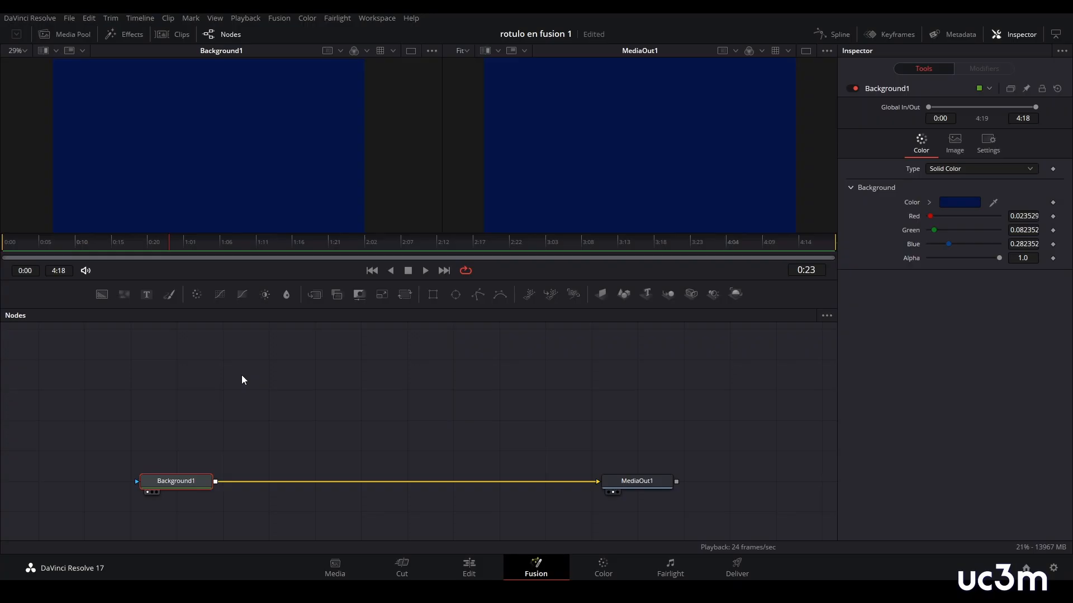
click(242, 380)
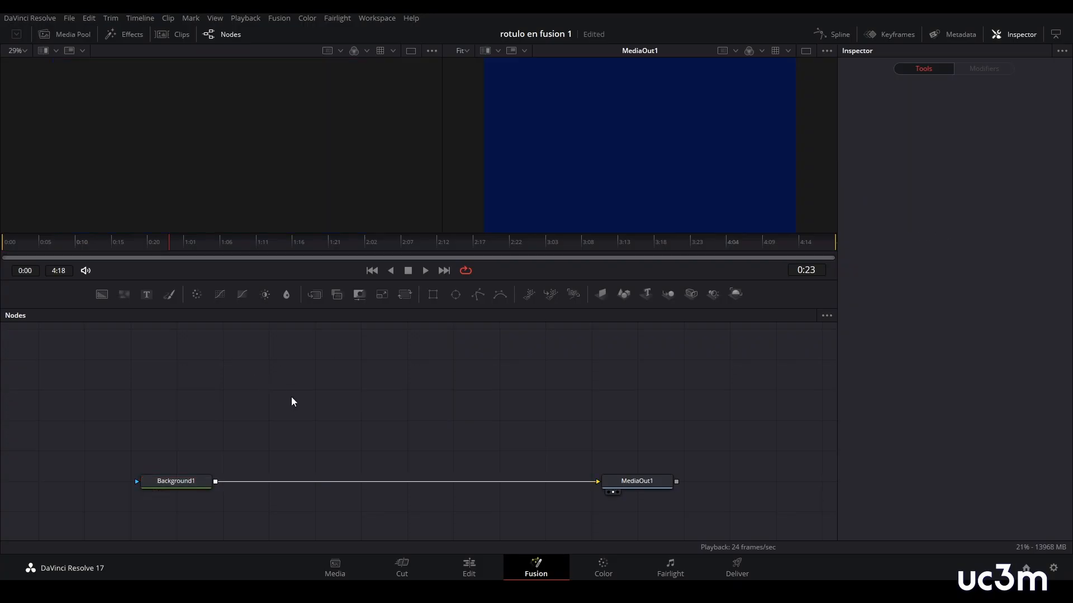
Add a second, unconnected Background node above Background1 and show it in the first viewer.
click(102, 295)
drag(355, 398, 257, 404)
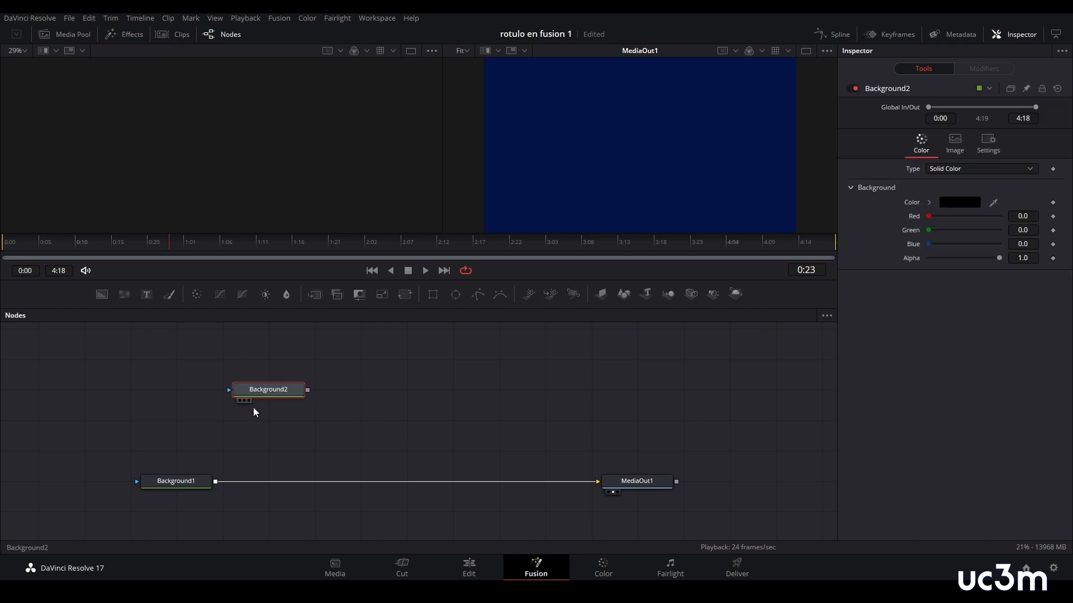
key(1)
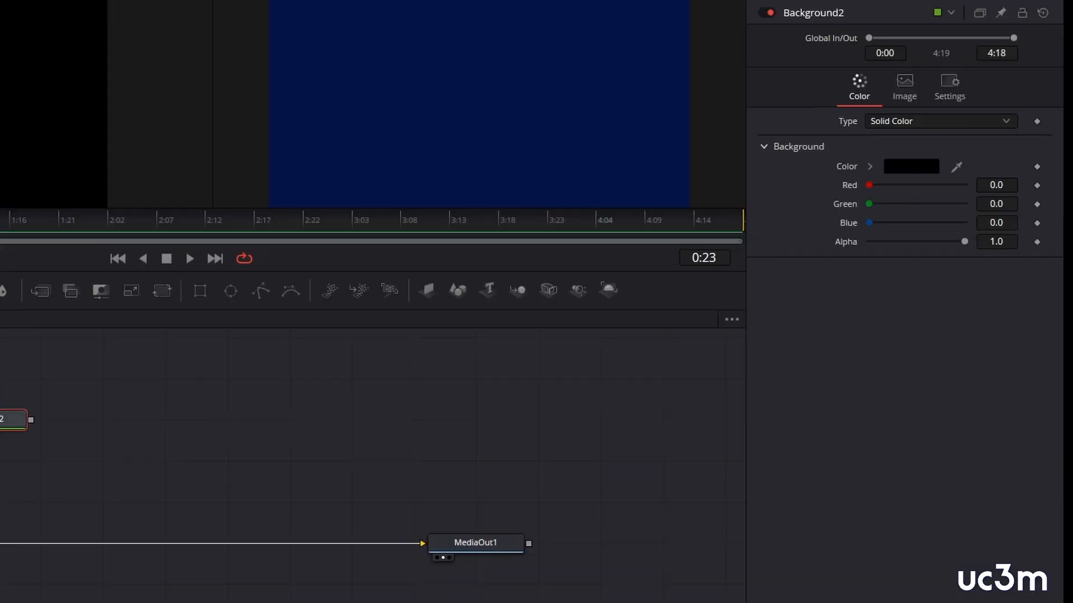
Set the Background2 colour to near-white #fcfcfc and move the node closer to Background1.
click(899, 166)
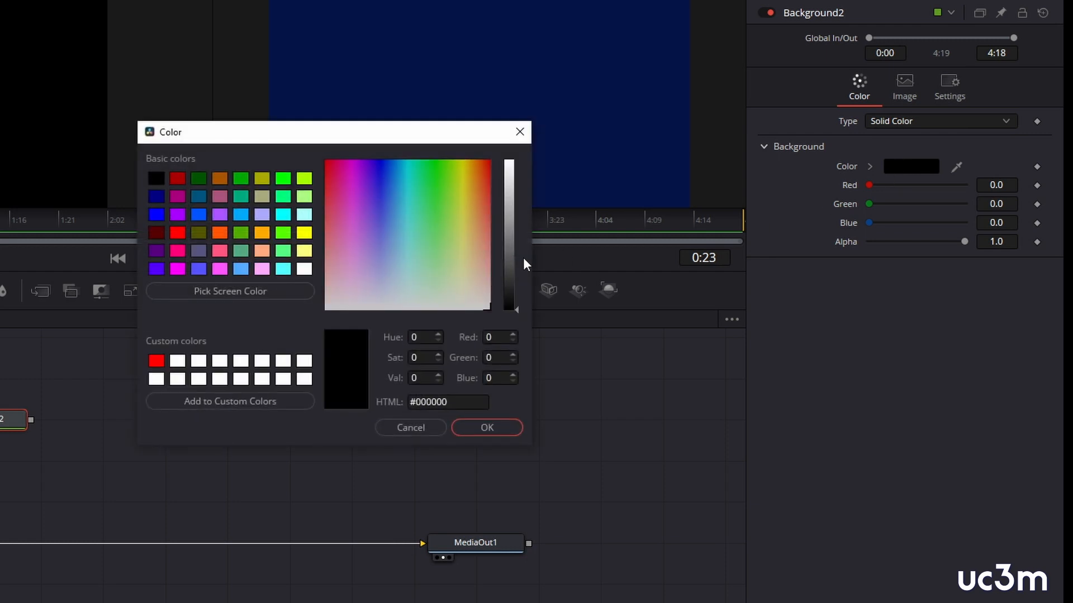
drag(517, 309, 523, 160)
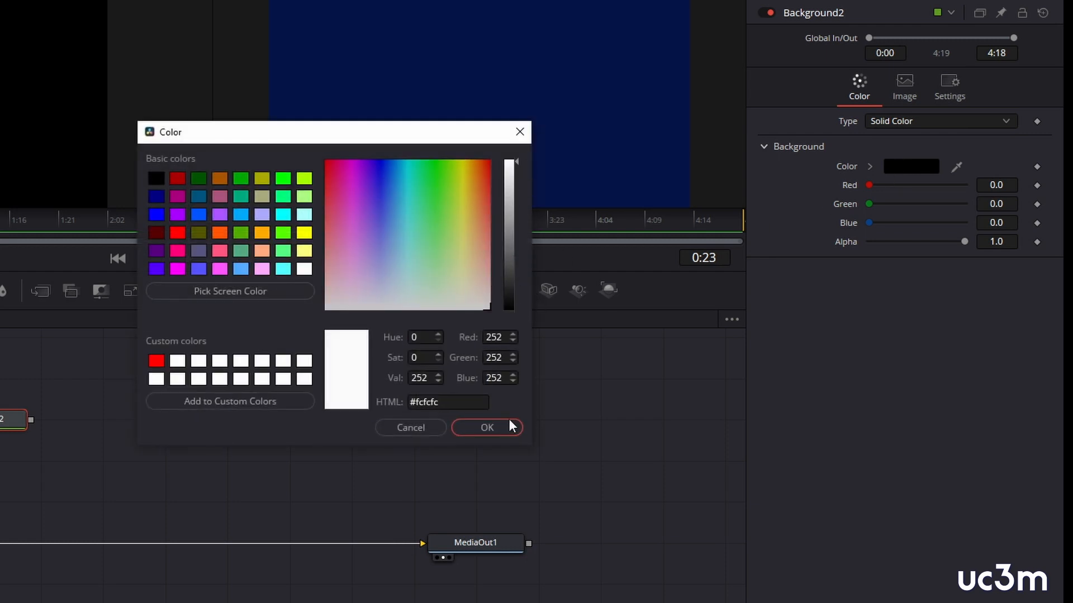
click(508, 422)
drag(15, 421, 15, 463)
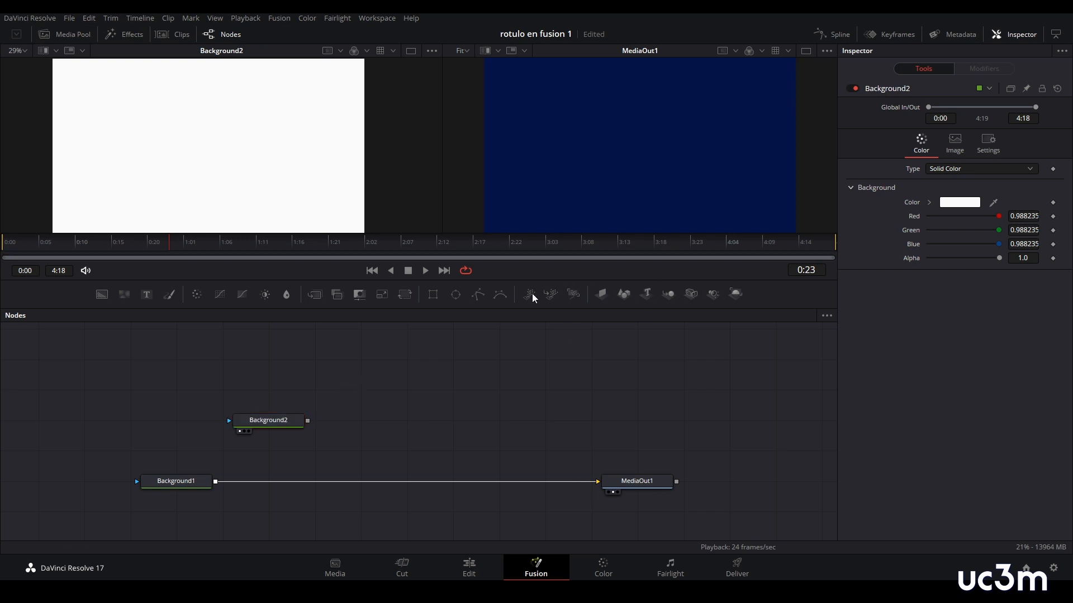
Mask Background2 with a Rectangle, turning off Solid and setting the border width to 0.013 for an outline.
click(433, 294)
drag(366, 402, 285, 420)
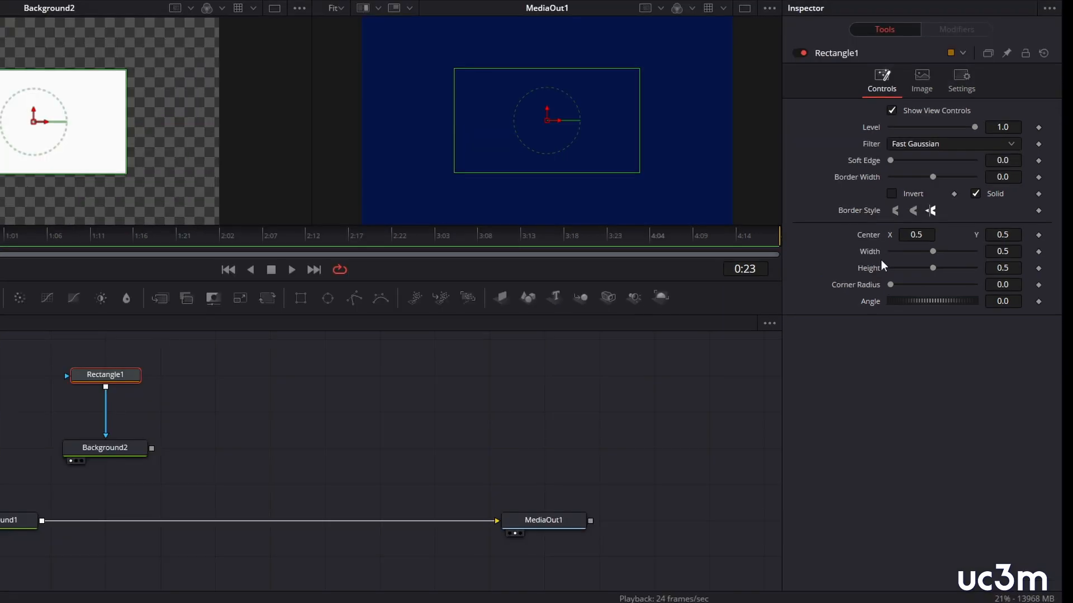
click(974, 193)
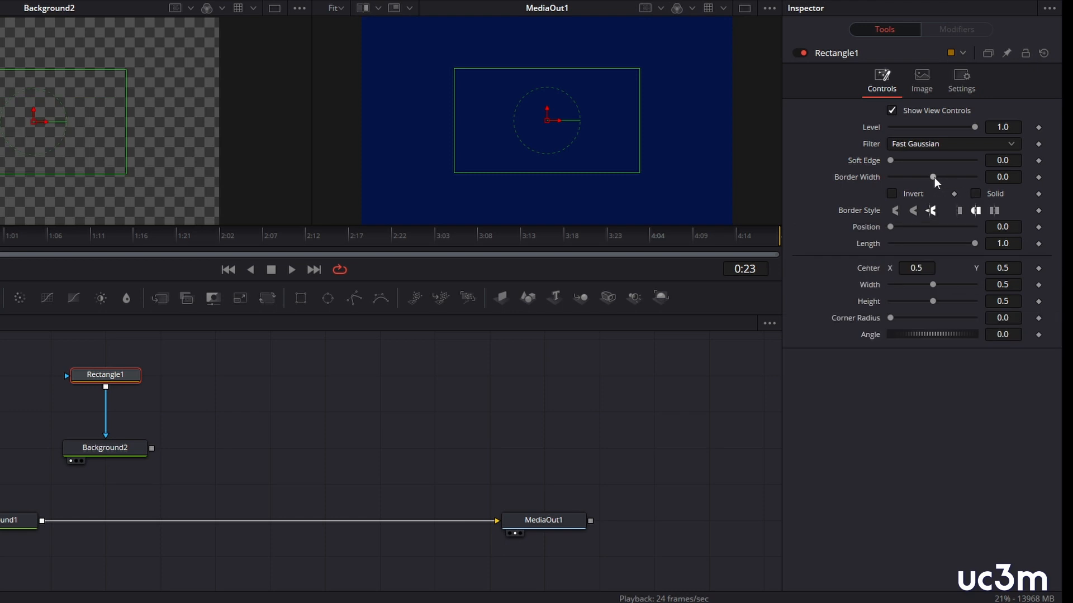
drag(934, 176, 967, 192)
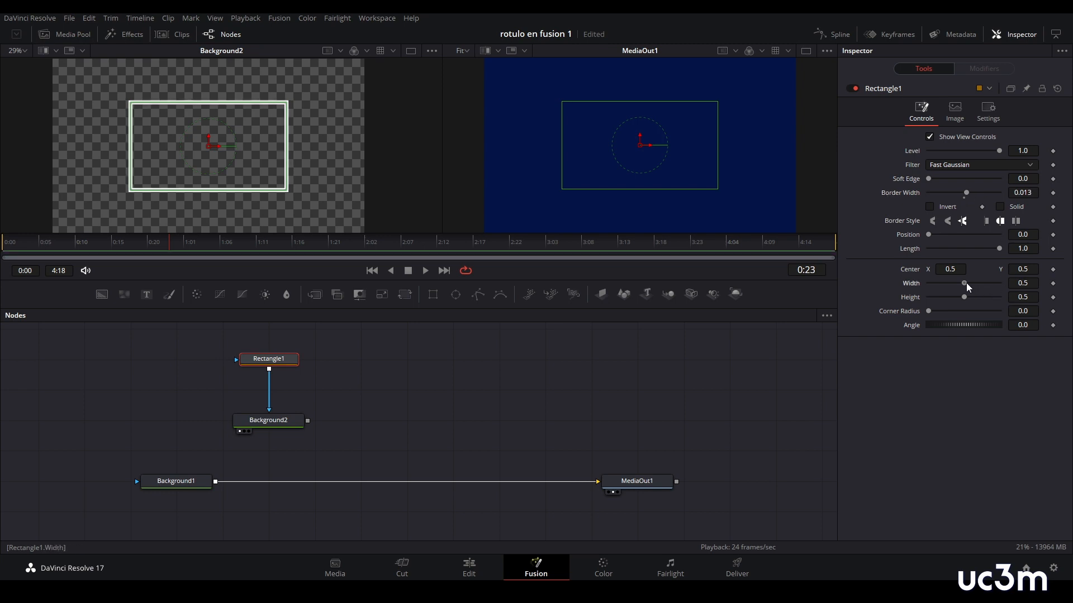
Resize the rectangle mask to width 0.811 and height 0.236, and thin its border width to 0.006.
mouse_move(966, 283)
mouse_down()
mouse_move(984, 279)
mouse_move(944, 304)
mouse_move(985, 284)
mouse_up()
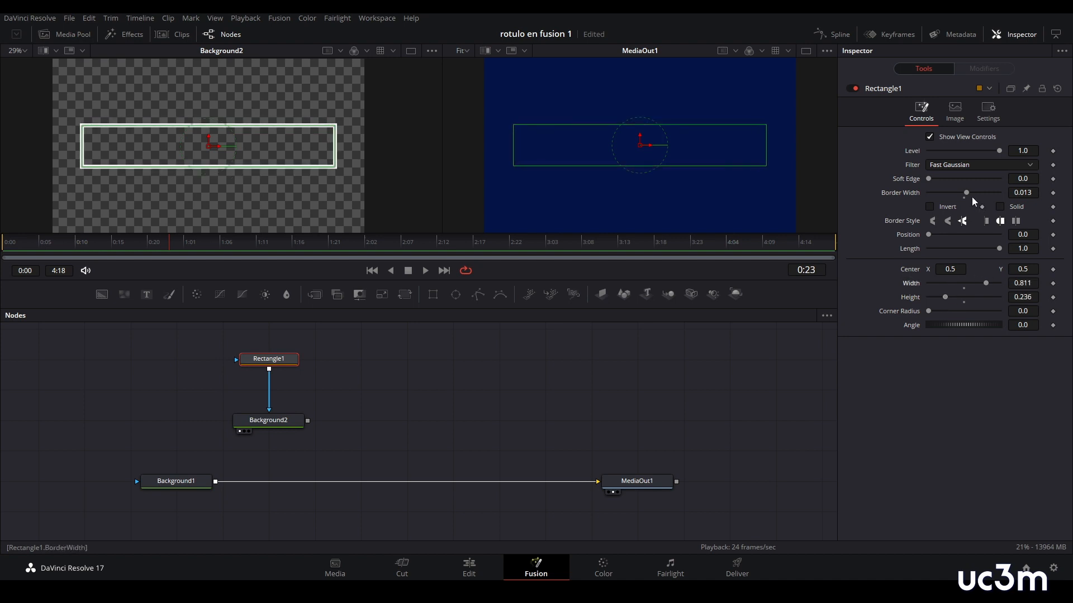
drag(966, 194, 963, 193)
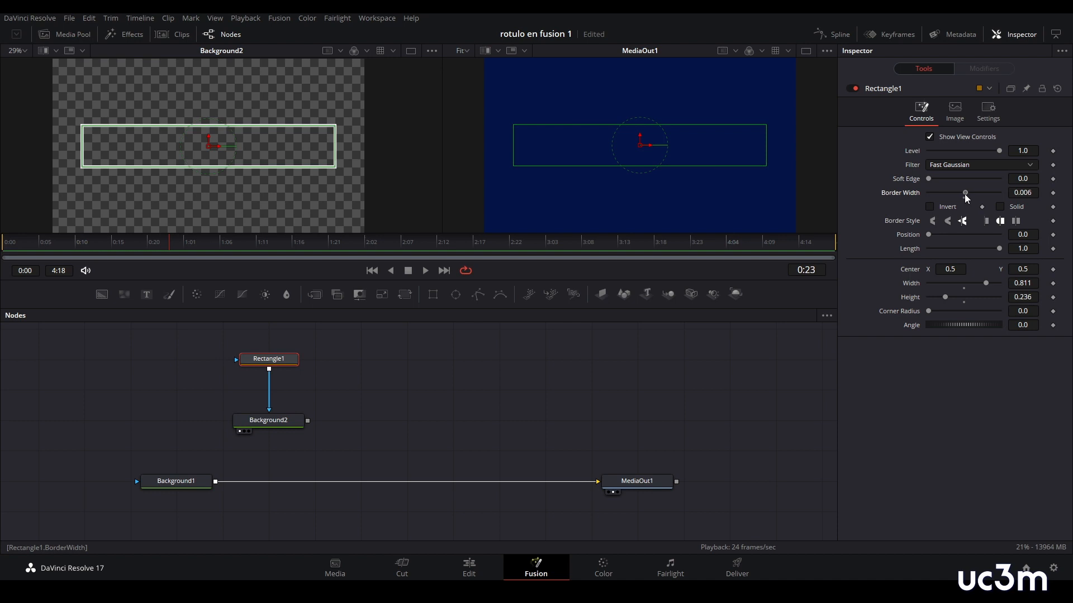
click(524, 380)
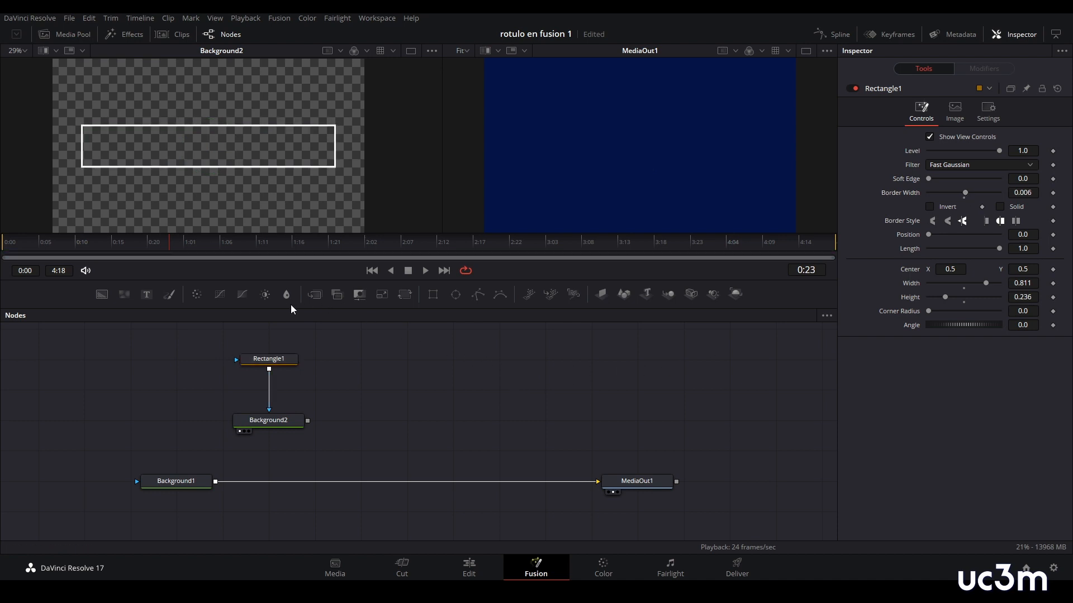
Add a Text node beside the rectangle branch reading "POSTPRODUCCIÓN DIGITAL" and show it in the second viewer.
click(147, 295)
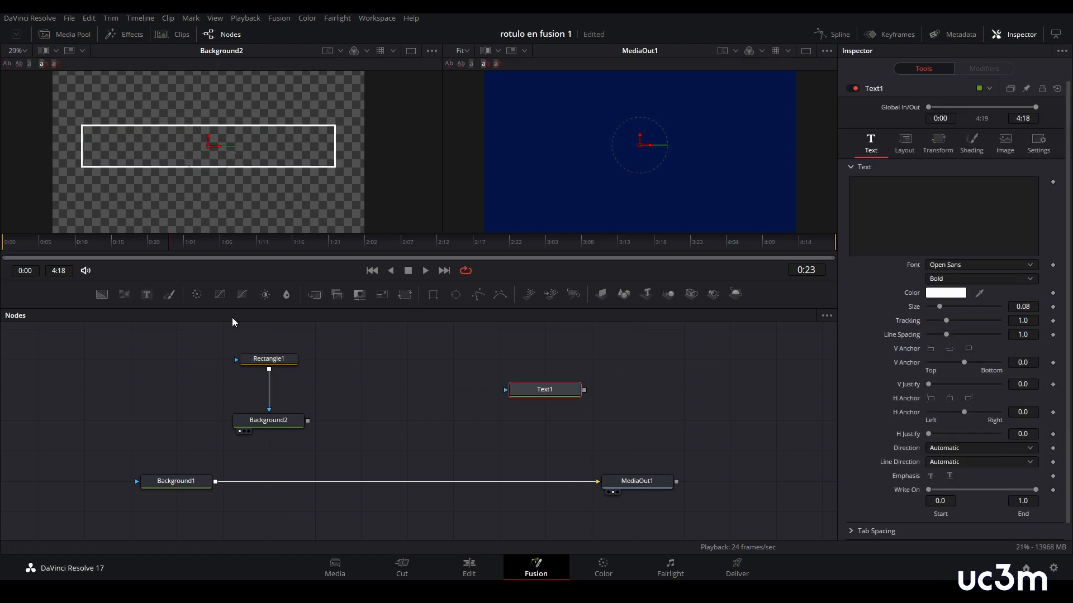
drag(523, 396, 383, 384)
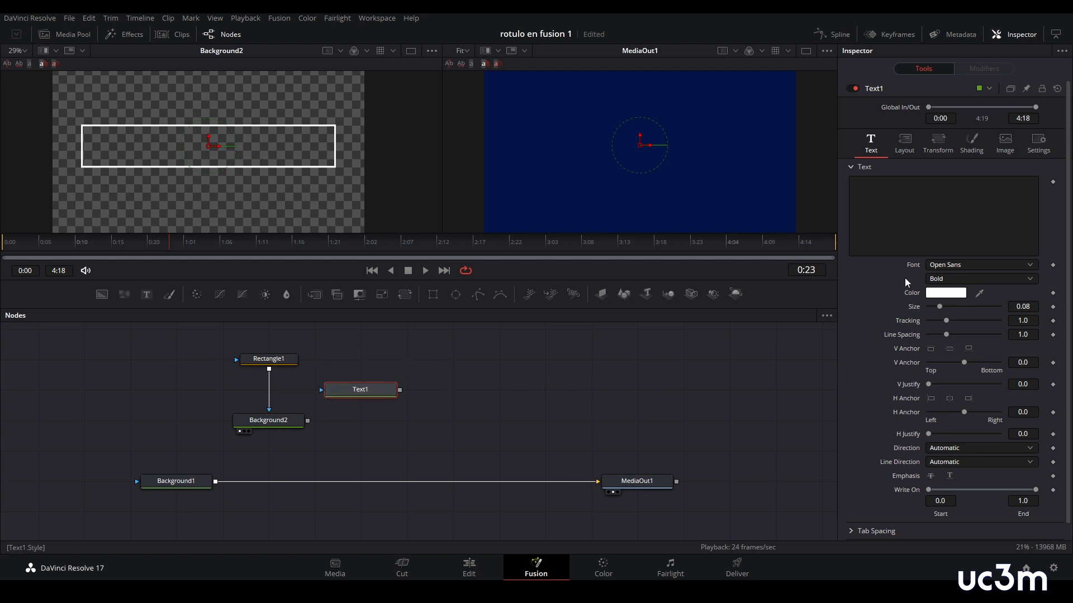
click(898, 197)
text(POSTPRODUCCIÓN DIGITAL)
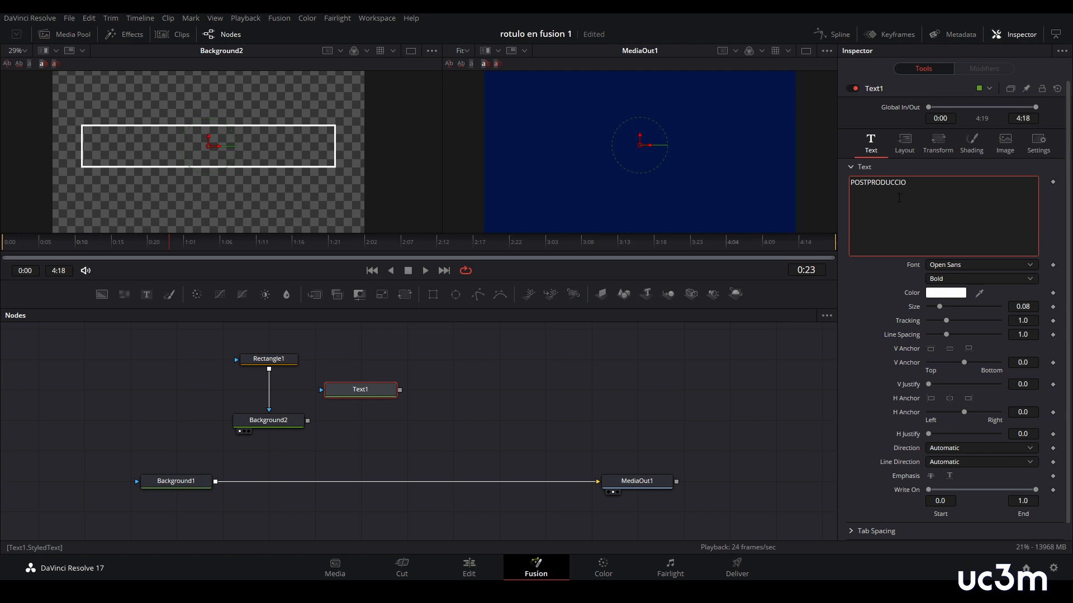
click(374, 391)
key(2)
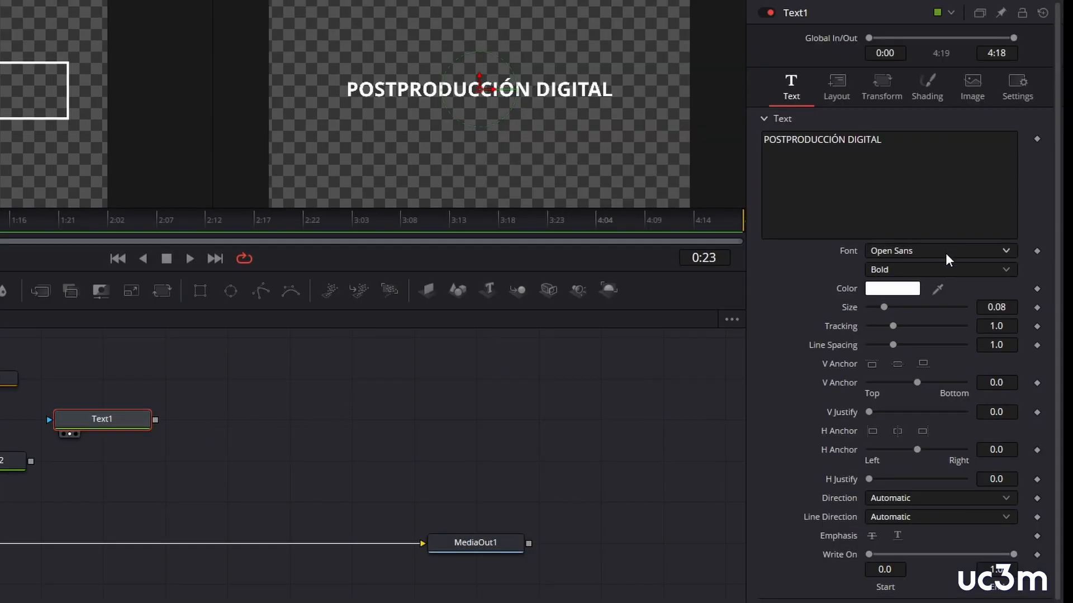
Change the title text's font to Agency FB.
click(946, 255)
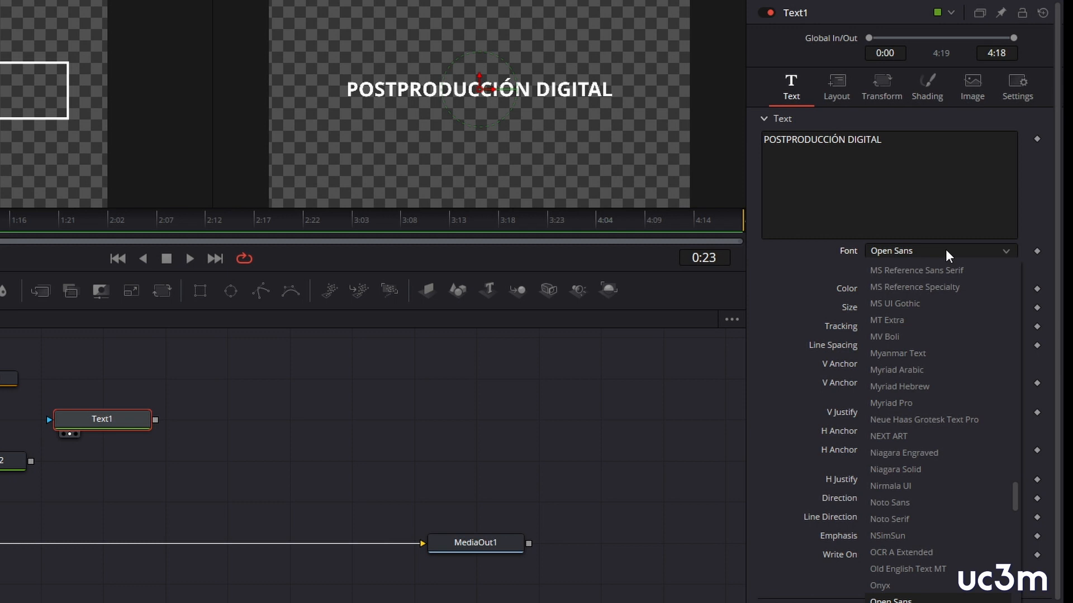
scroll(929, 325, up, 15)
click(920, 385)
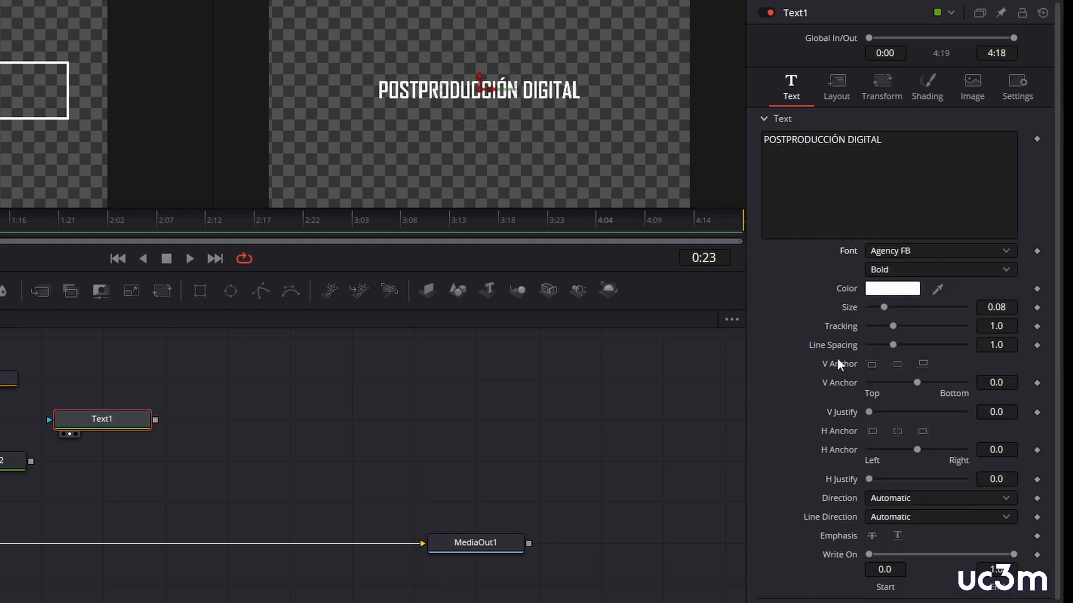
Widen the title text's tracking to 1.165 and change its font style to Regular.
drag(895, 325, 897, 326)
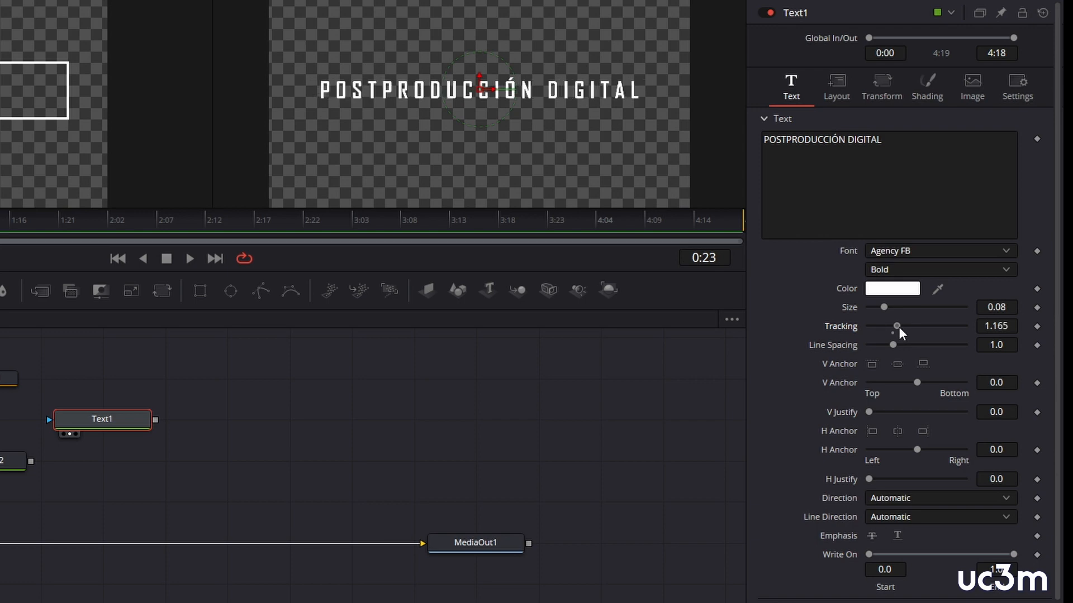
click(895, 270)
click(888, 288)
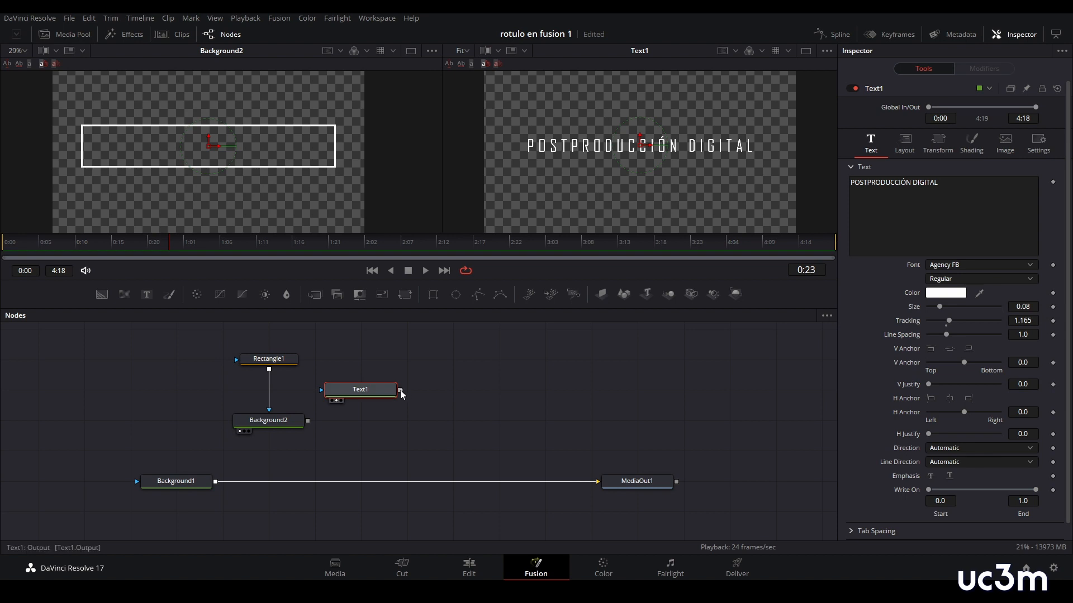
Merge Text1 over Background2 and show the resulting Merge node in the second viewer.
drag(400, 390, 307, 420)
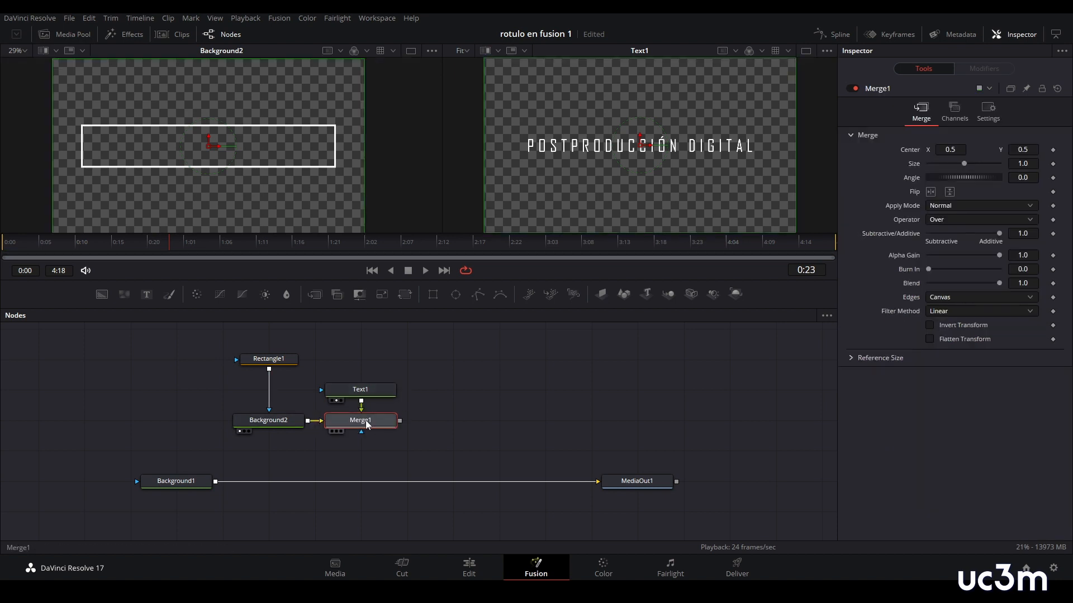
key(2)
click(577, 386)
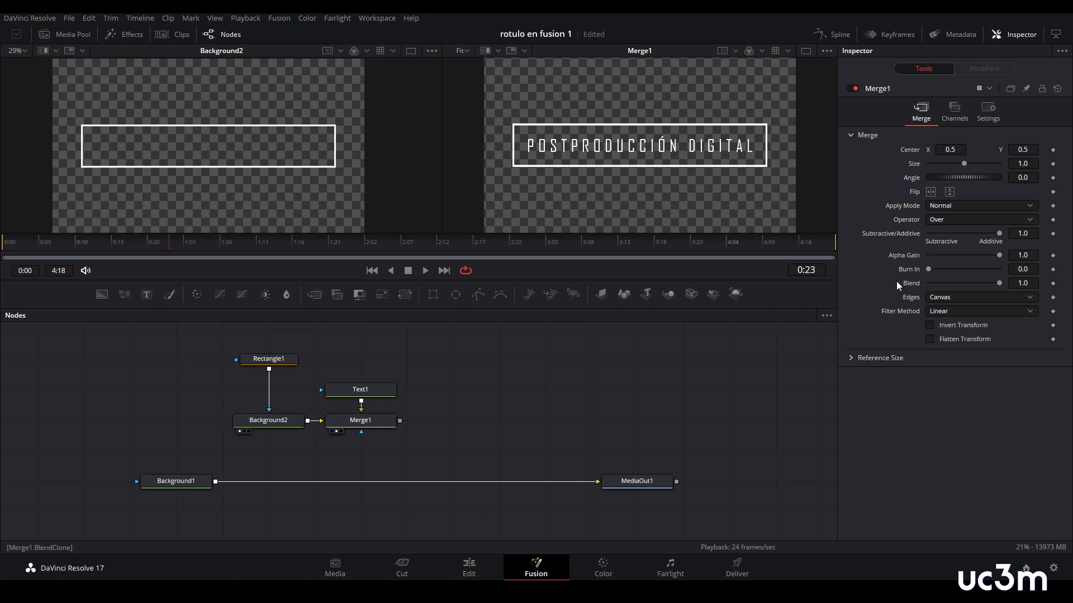
Enlarge the title text to size 0.0866 and fit Rectangle1 around it with height 0.165 and width 0.827.
click(357, 389)
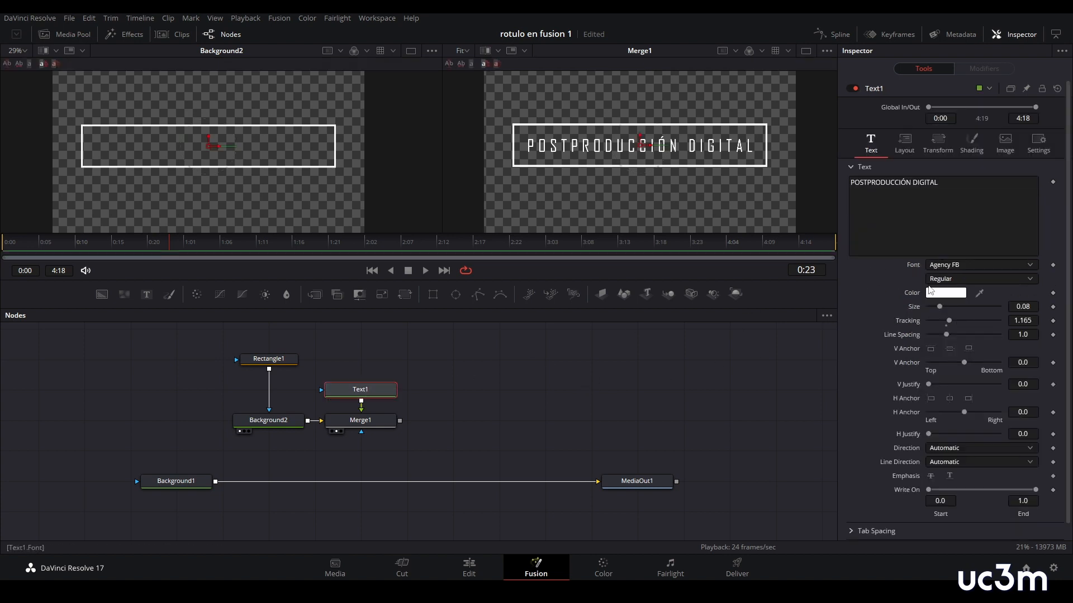
drag(940, 306, 941, 307)
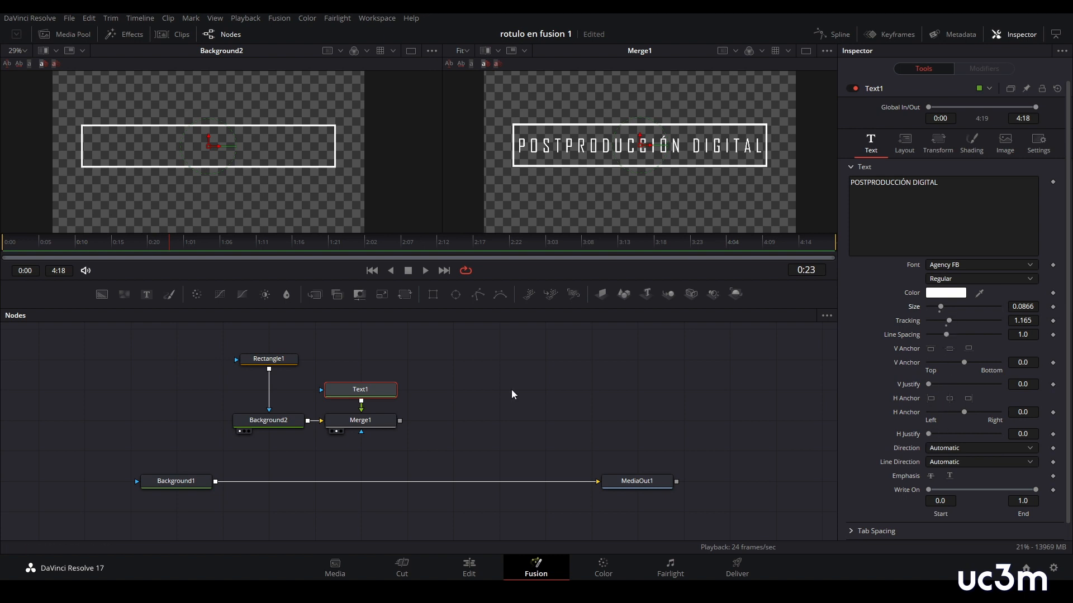
click(269, 361)
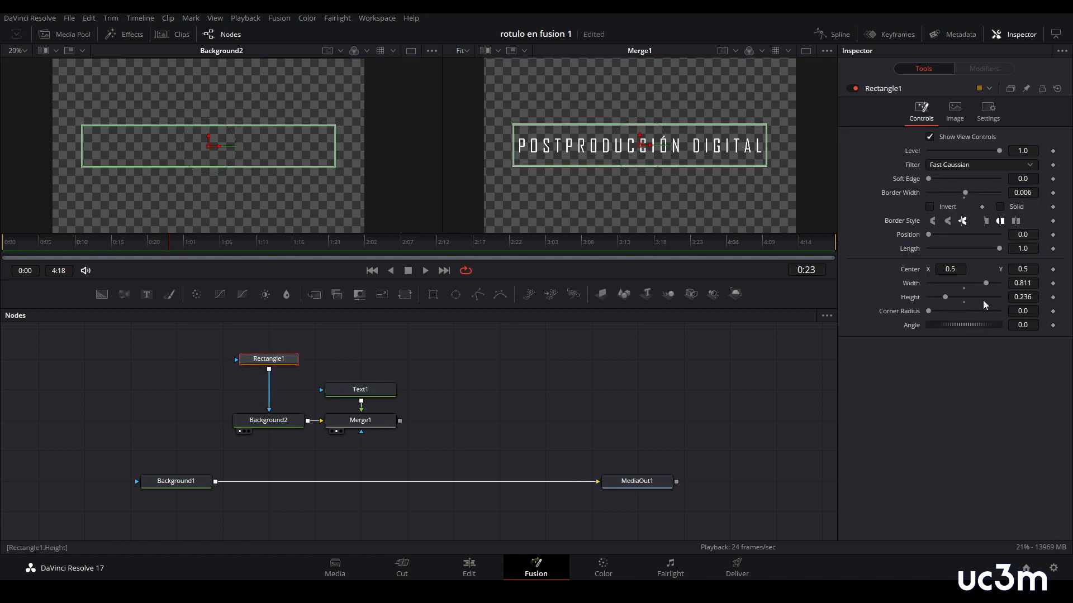
drag(947, 299, 940, 298)
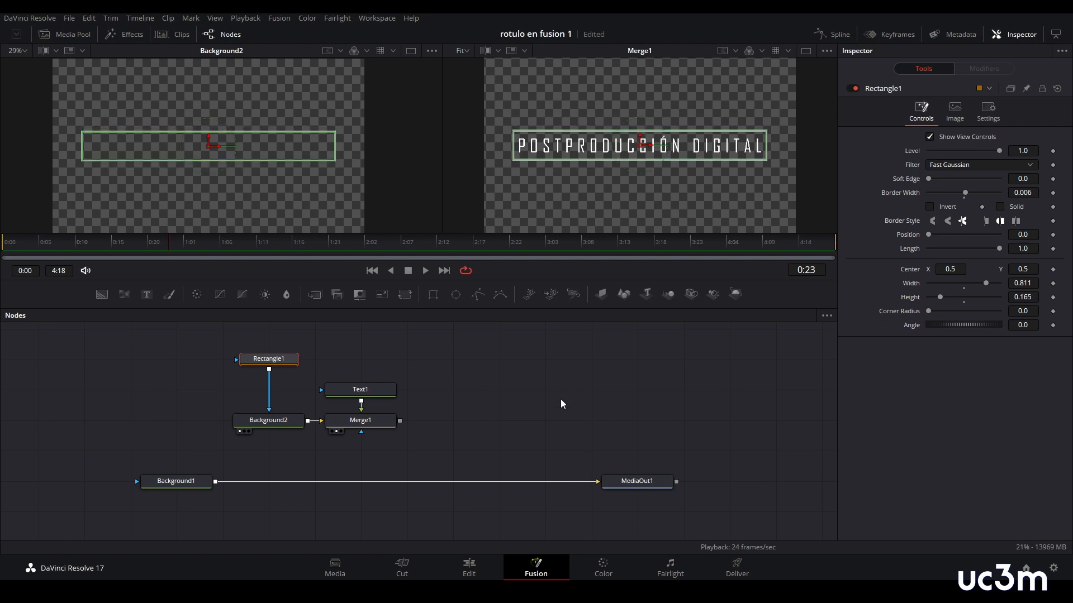
click(373, 420)
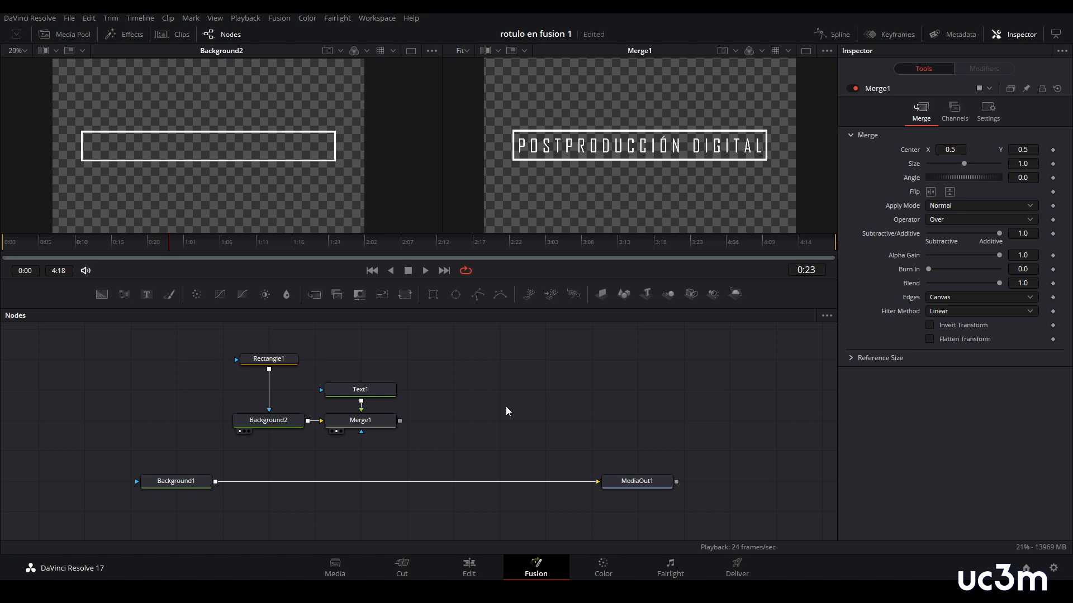
click(279, 363)
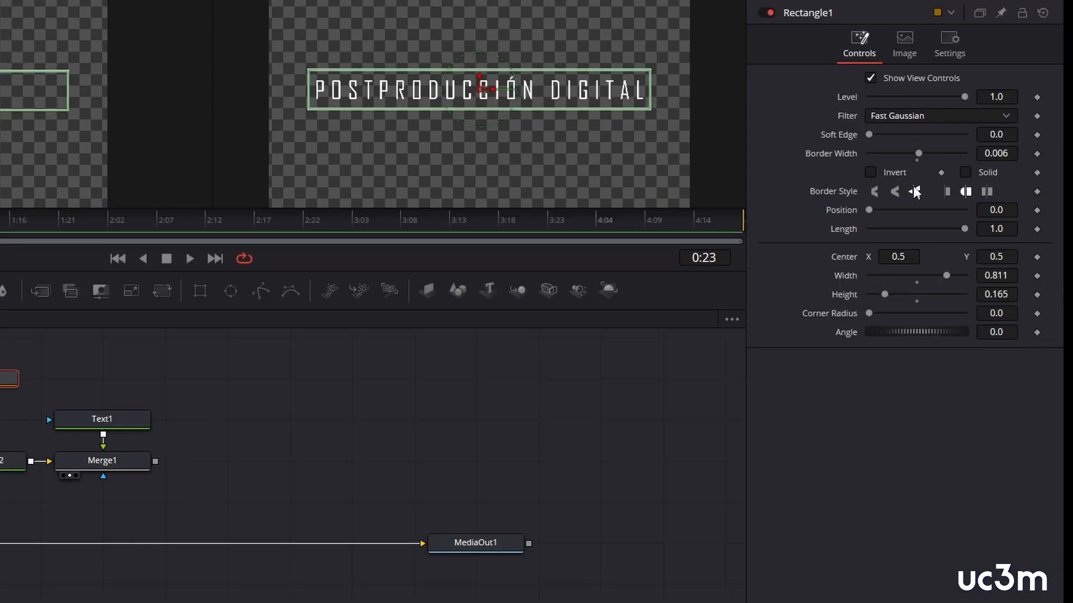
mouse_move(947, 277)
mouse_down()
mouse_move(866, 285)
mouse_move(949, 286)
mouse_up()
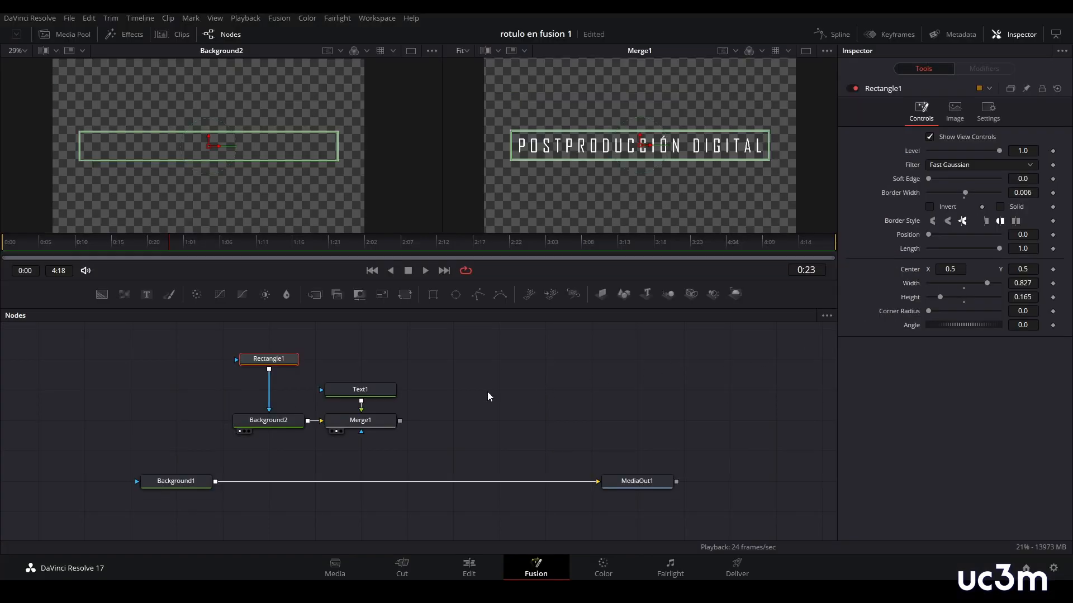
Mask Text1 with a new Rectangle node and set its width to 0.512.
click(376, 391)
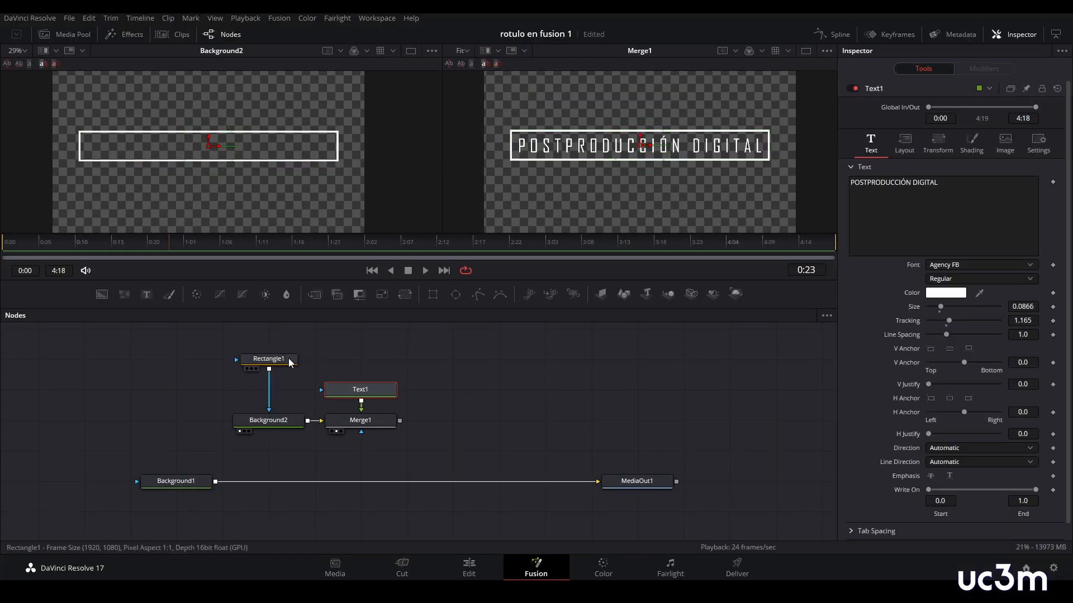
mouse_move(290, 363)
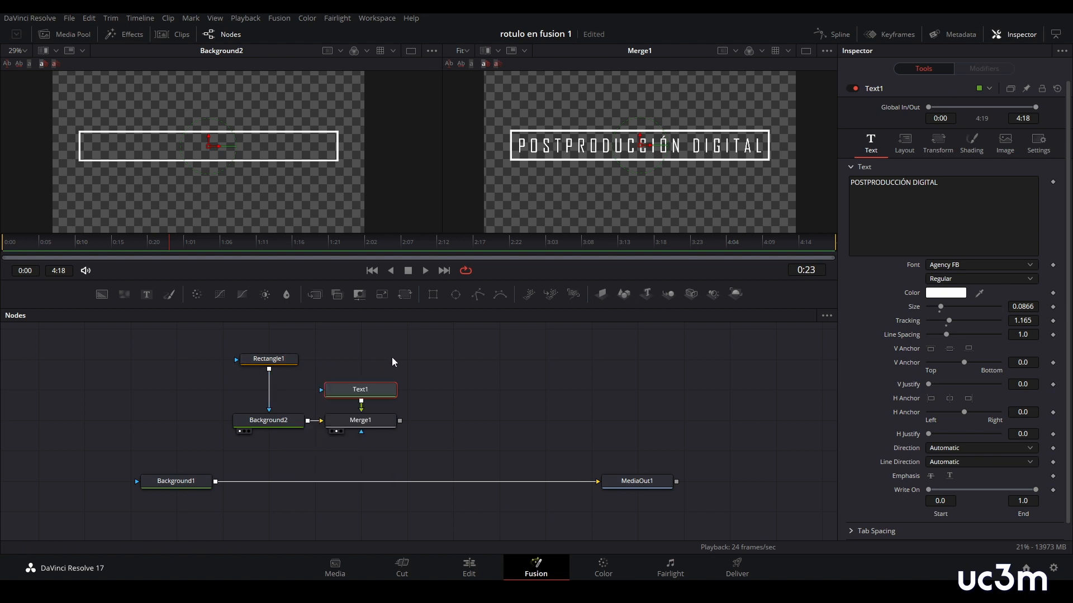
click(407, 357)
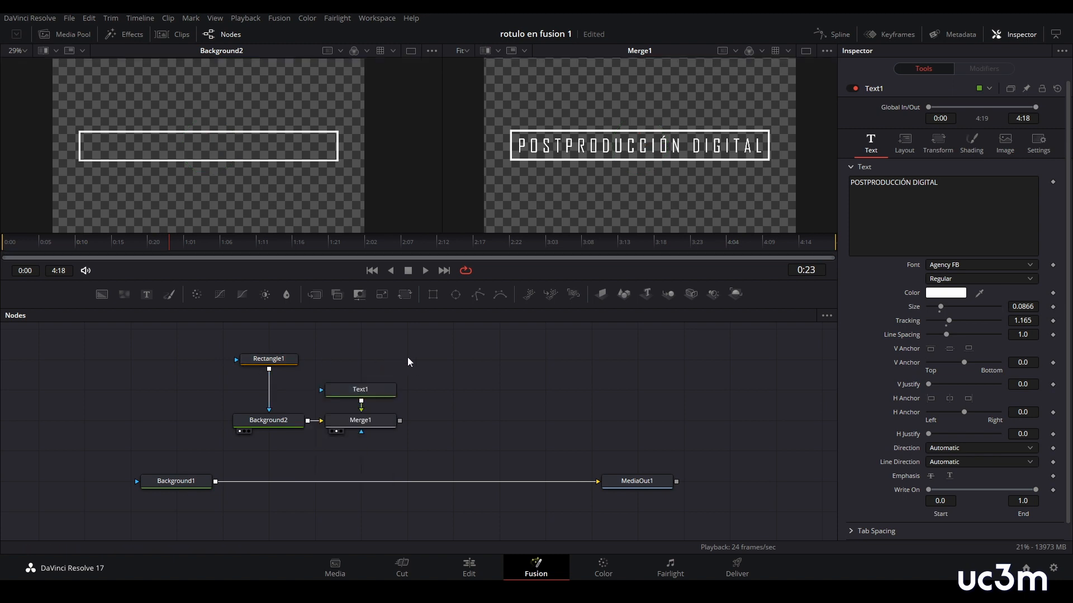
click(374, 391)
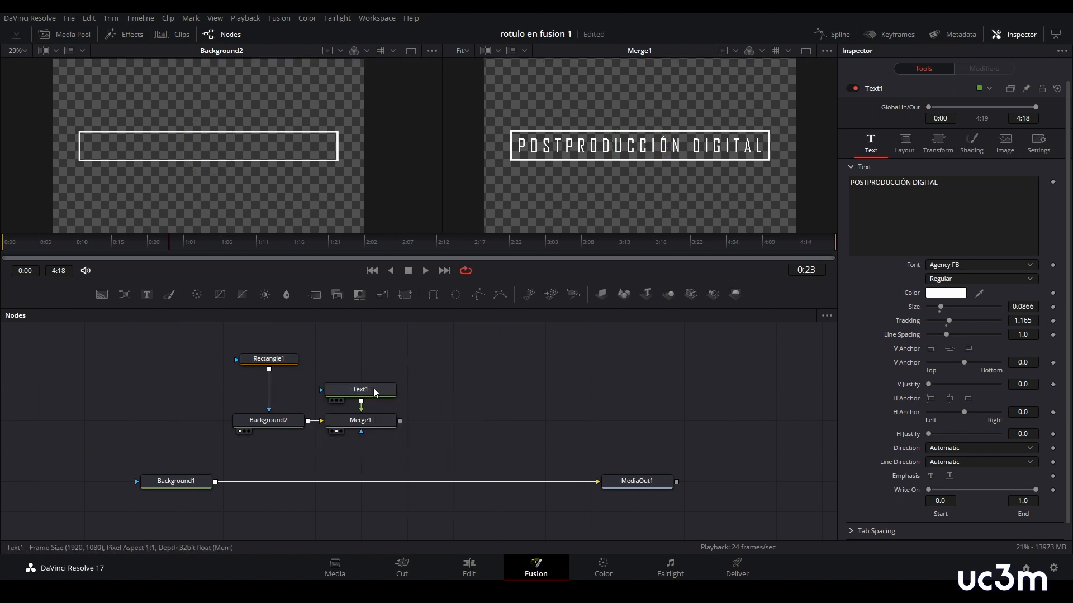
click(433, 294)
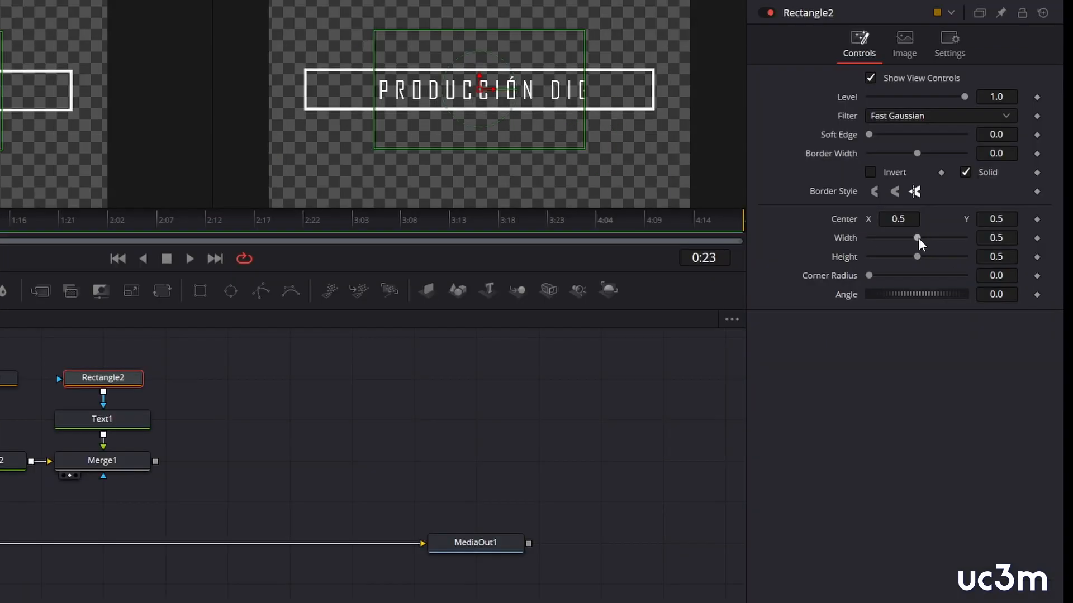
drag(963, 255, 894, 248)
mouse_move(920, 246)
mouse_down()
mouse_move(950, 249)
mouse_move(889, 277)
mouse_move(916, 265)
mouse_move(920, 236)
mouse_up()
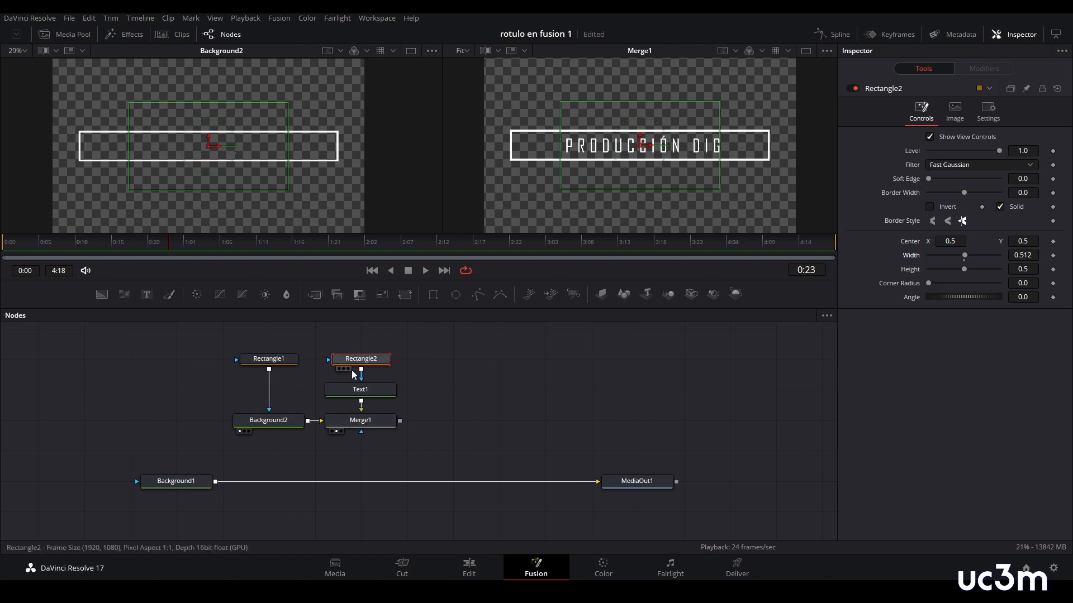
Save the project and rename the rectangle masking the text as MASCARA TEXTO.
key(ctrl+s)
key(F2)
text(MASCA)
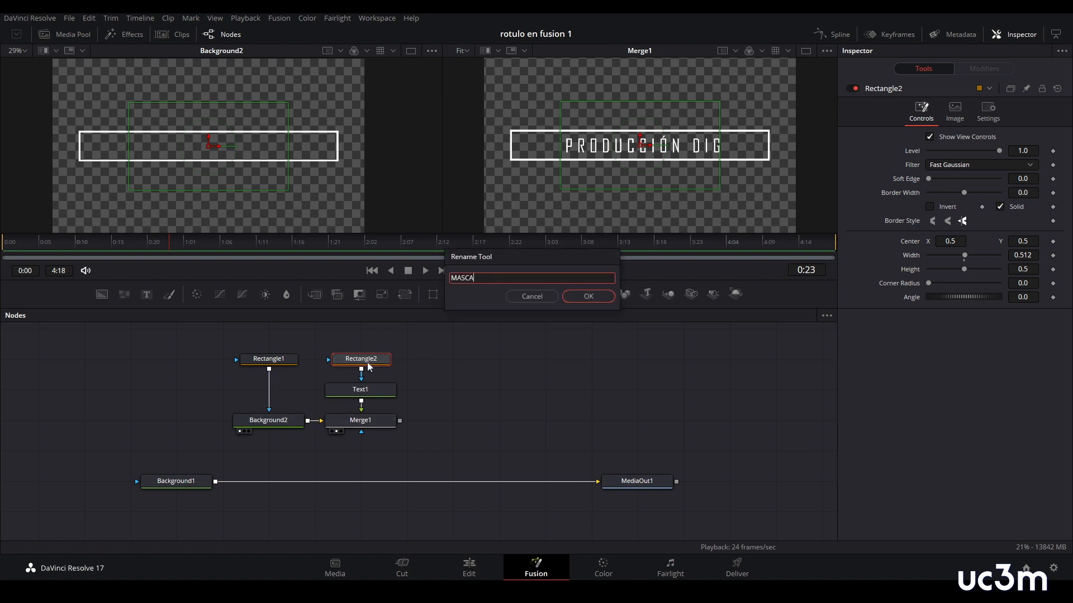
text(RA TEXTO)
click(589, 296)
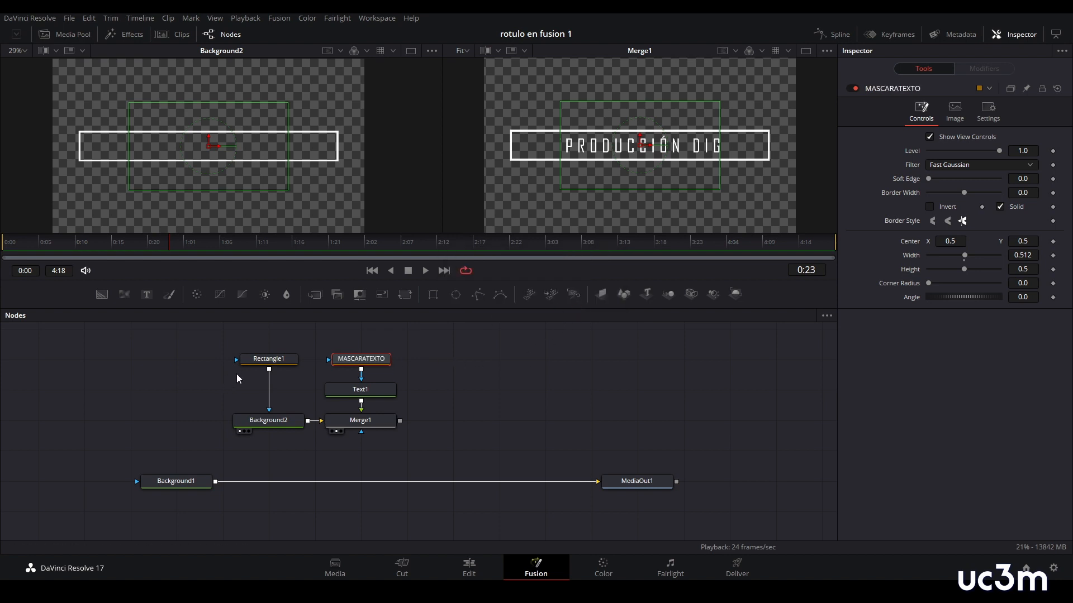
Rename Rectangle1, the mask of Background2, as BORDE BLANCO.
click(284, 364)
key(F2)
text(BORDE BLANCO)
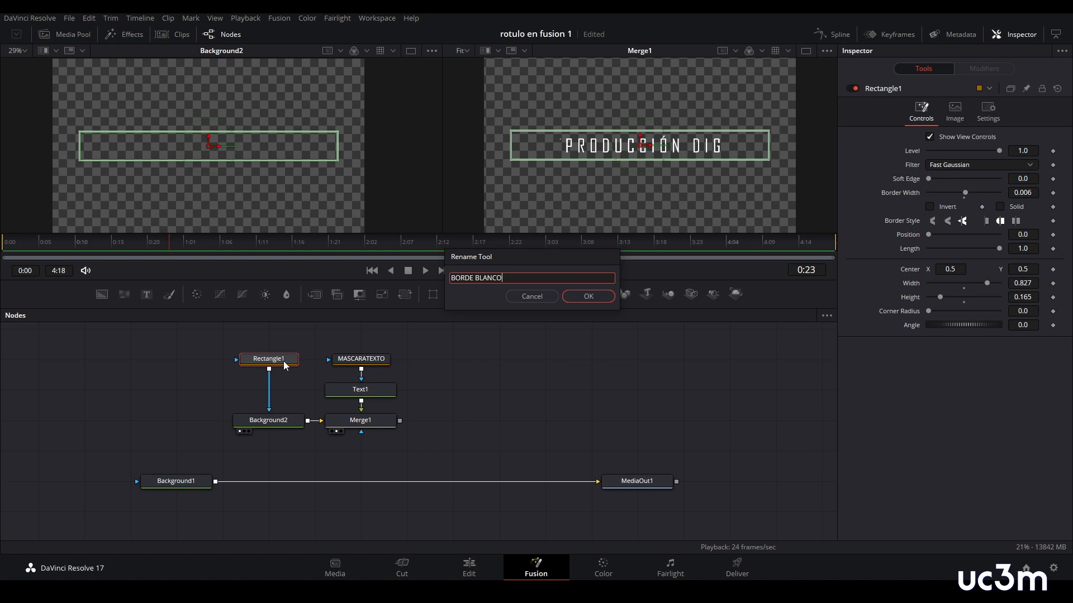
click(599, 296)
click(556, 364)
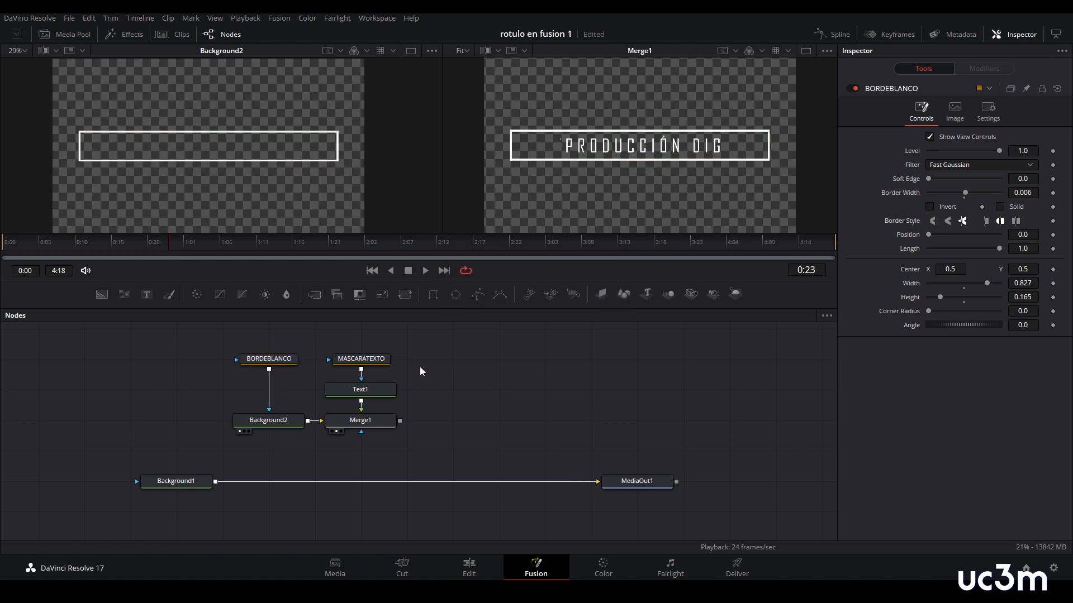
Pin BORDEBLANCO's controls and link MASCARATEXTO's width to BORDEBLANCO's width with an expression.
click(285, 363)
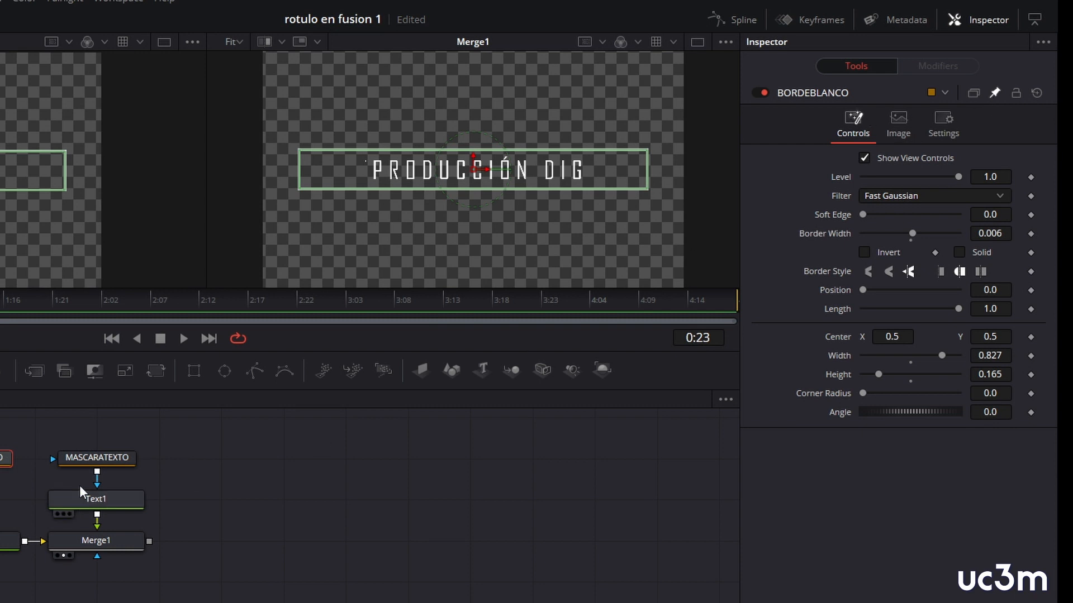
ctrl+click(97, 457)
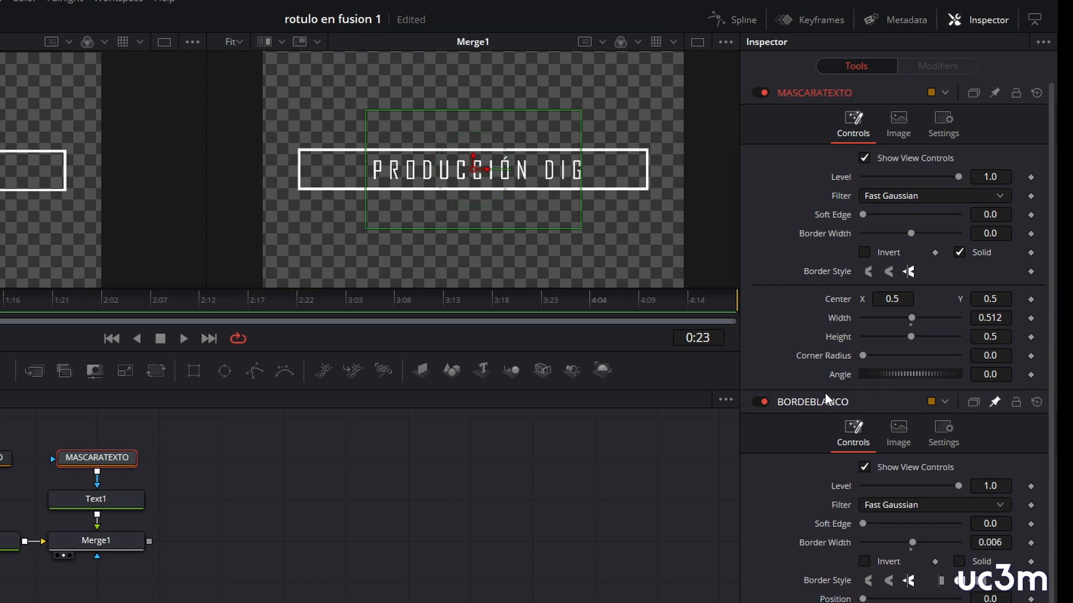
right_click(843, 320)
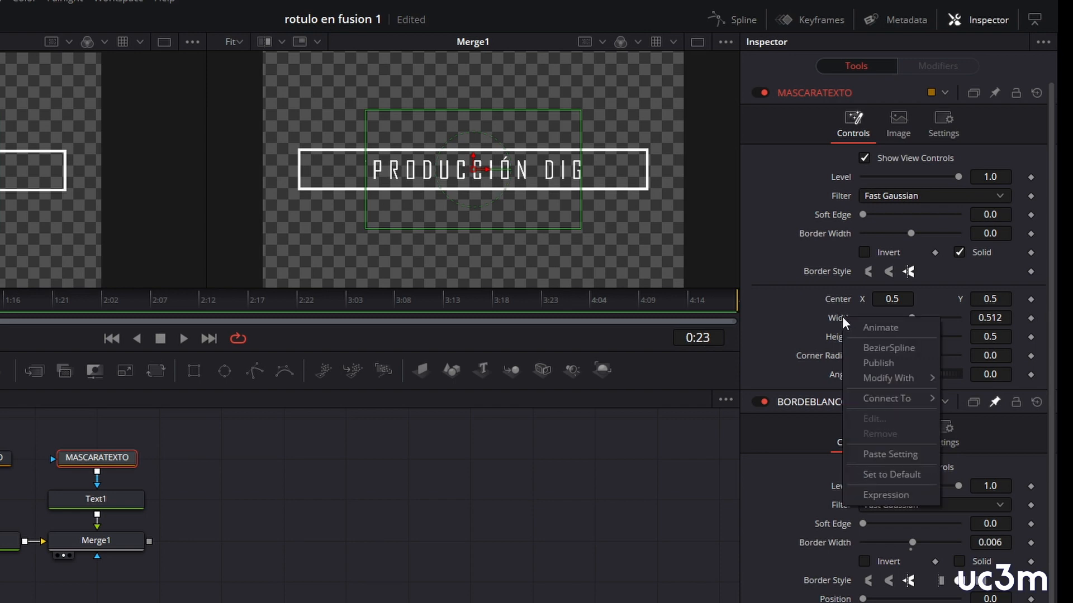
click(890, 495)
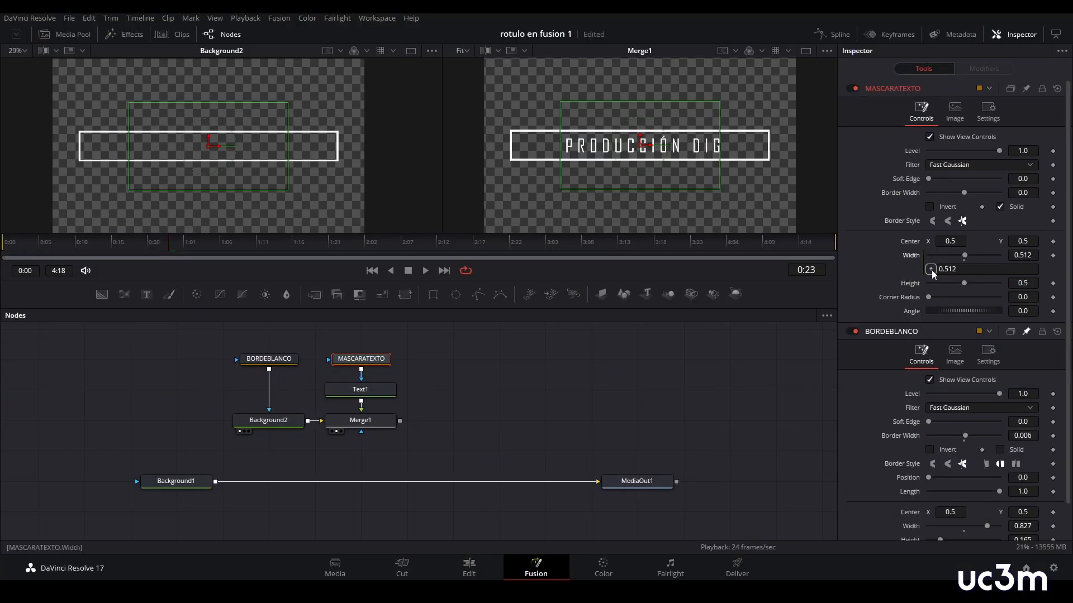
drag(930, 270, 912, 529)
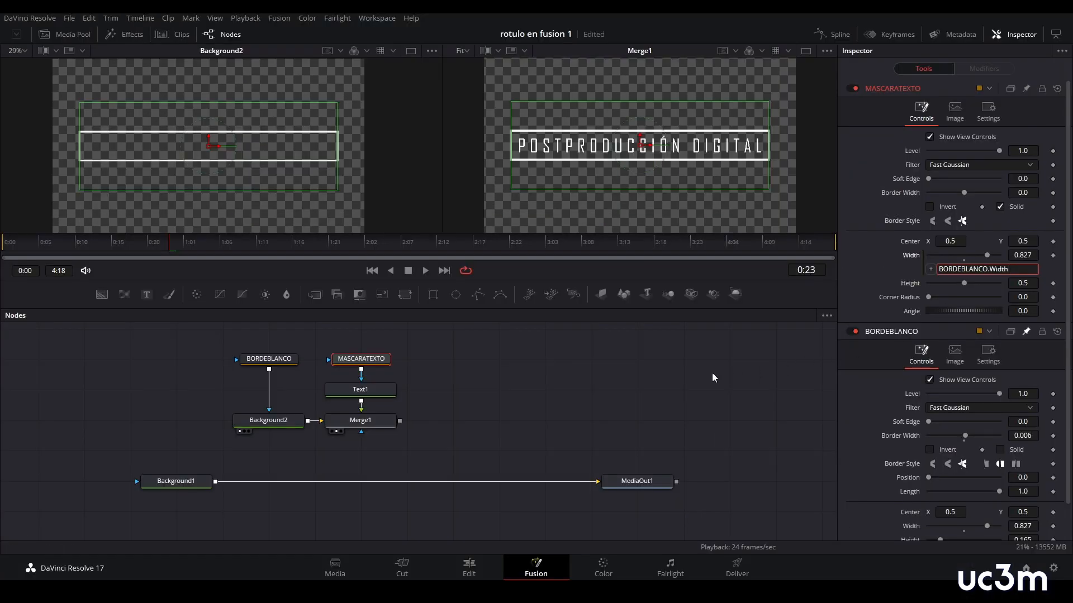
Set BORDEBLANCO's width to 0.811 and keyframe it at 1:00 and 3:18.
click(277, 360)
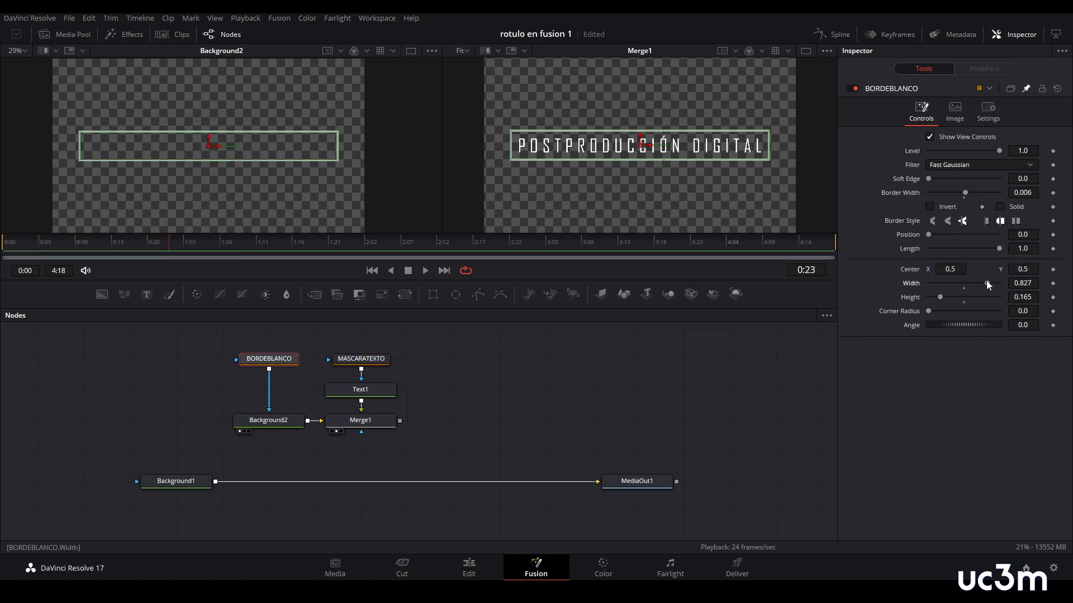
mouse_move(986, 283)
mouse_down()
mouse_move(926, 286)
mouse_move(987, 287)
mouse_up()
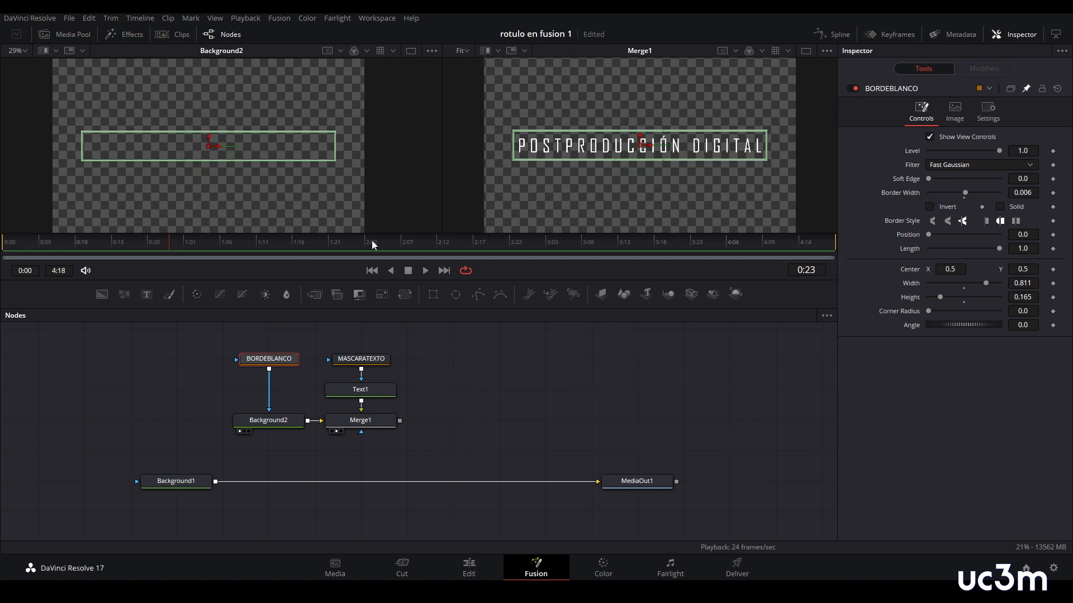
drag(171, 246, 177, 247)
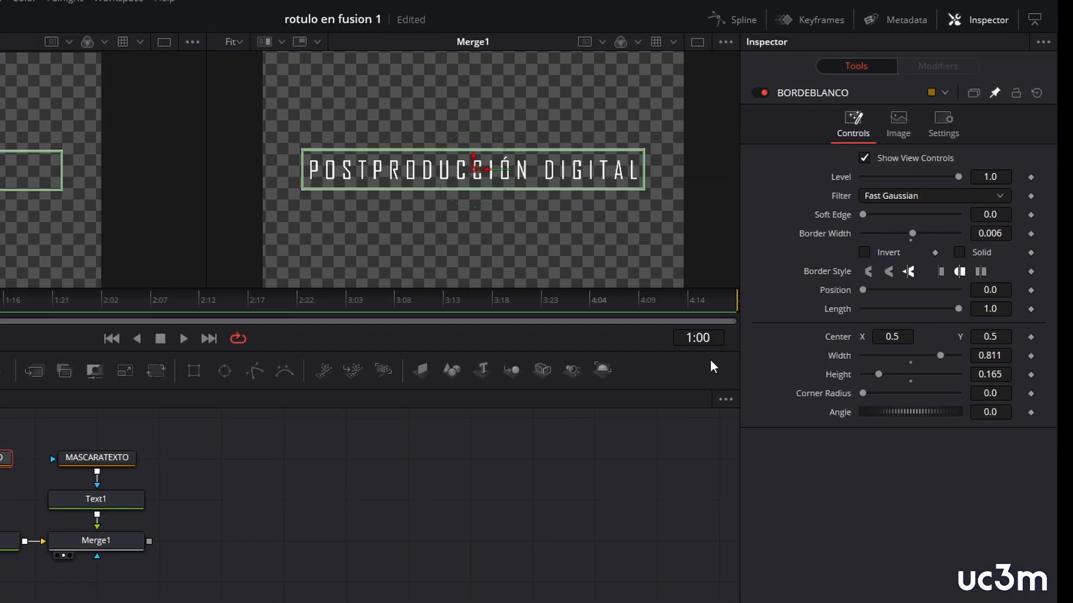
click(1031, 355)
drag(0, 307, 502, 337)
click(1030, 355)
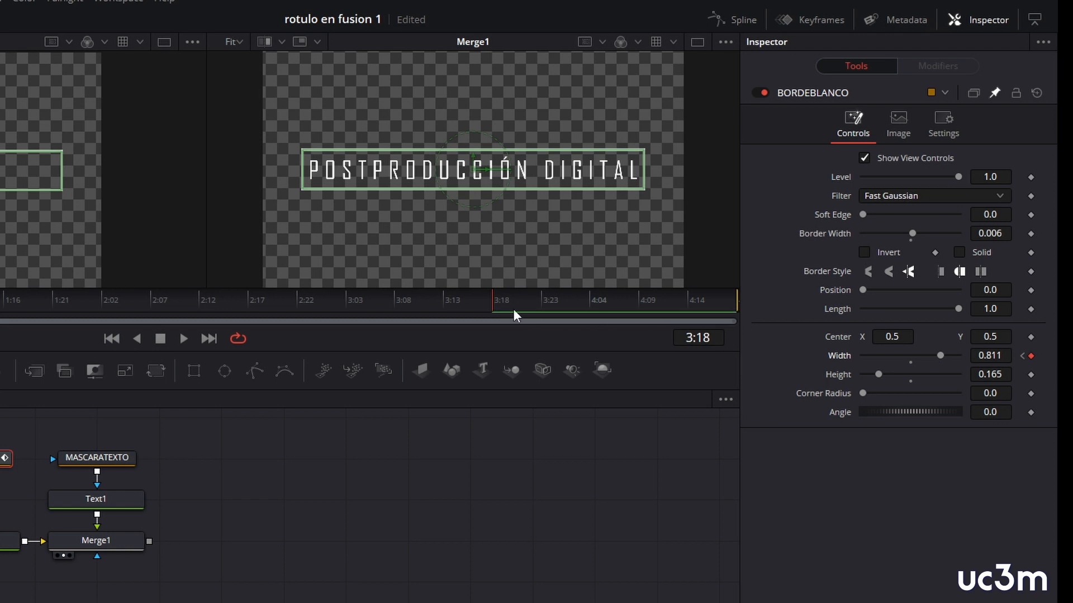
Keyframe BORDEBLANCO's width to 0.0 at the end of the composition and at 0:00.
drag(488, 298, 734, 293)
drag(939, 355, 780, 352)
drag(730, 302, 0, 302)
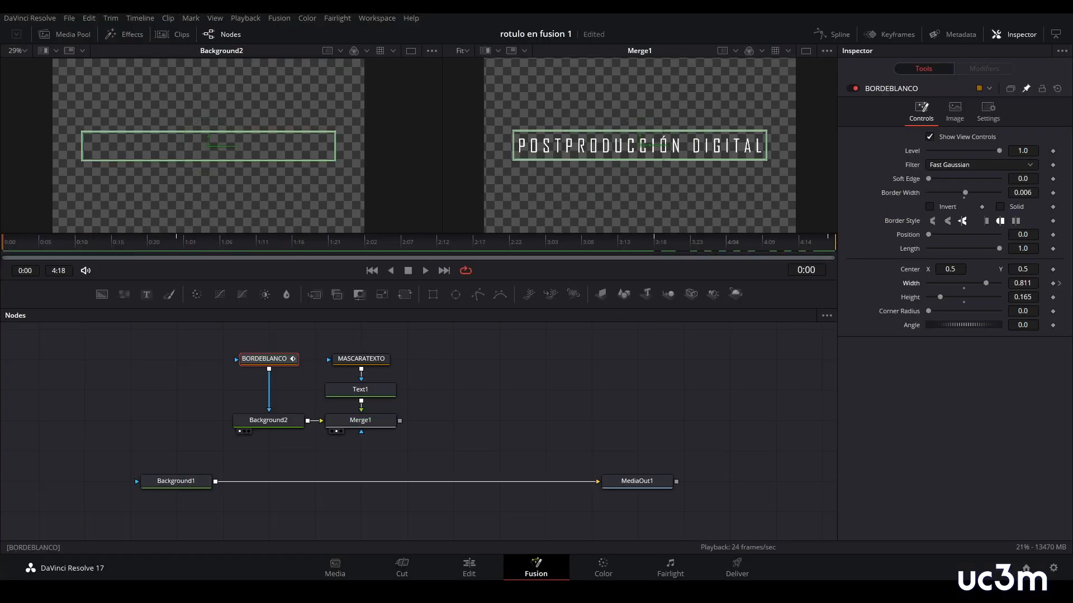
drag(986, 283, 892, 286)
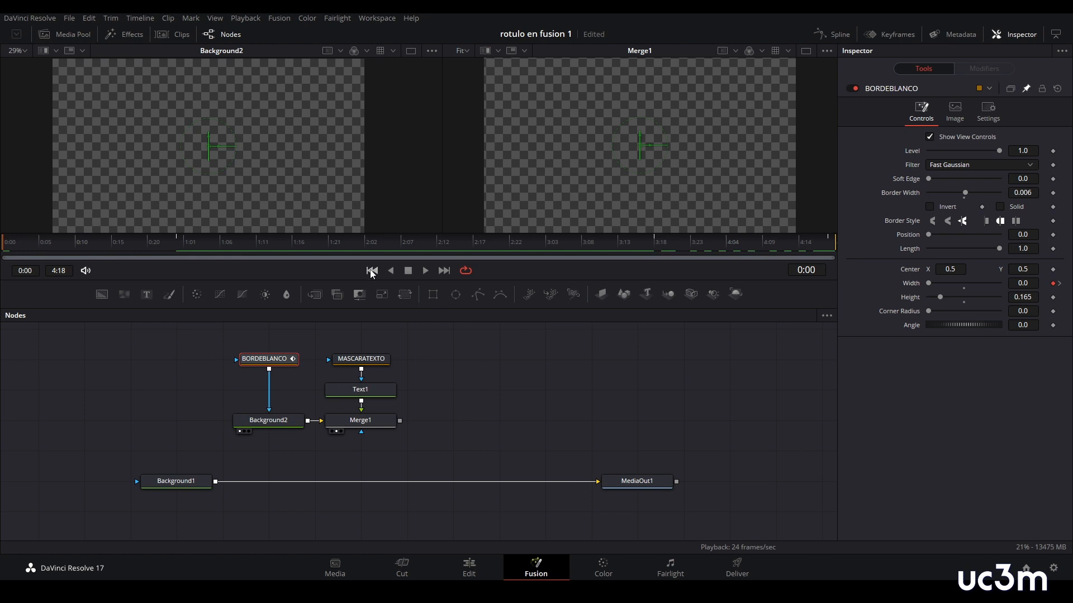
Play back the opening animation of the border and text, and save the project.
key(space)
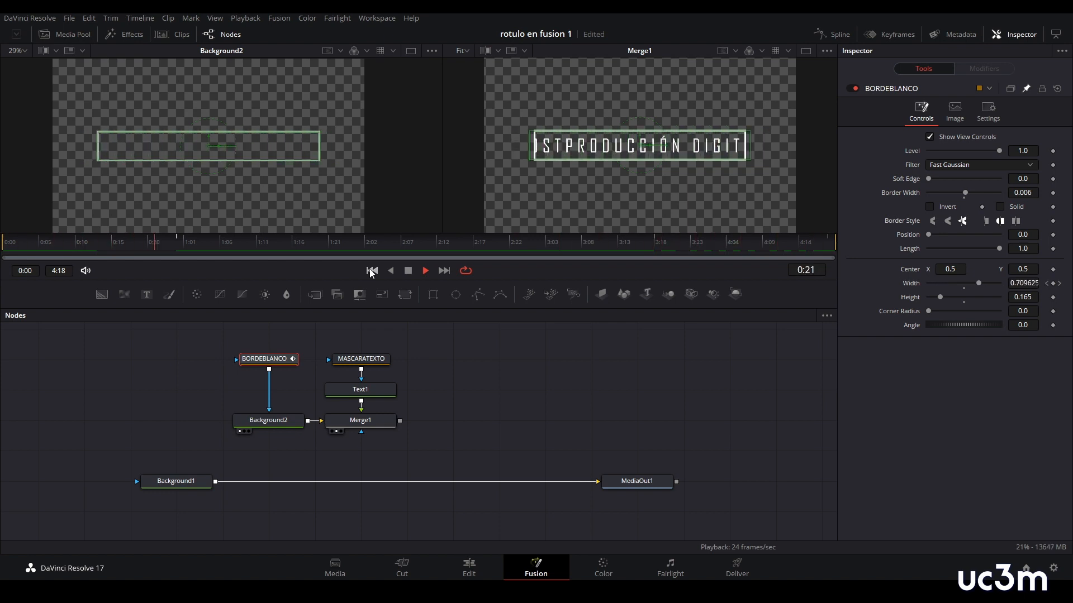
key(space)
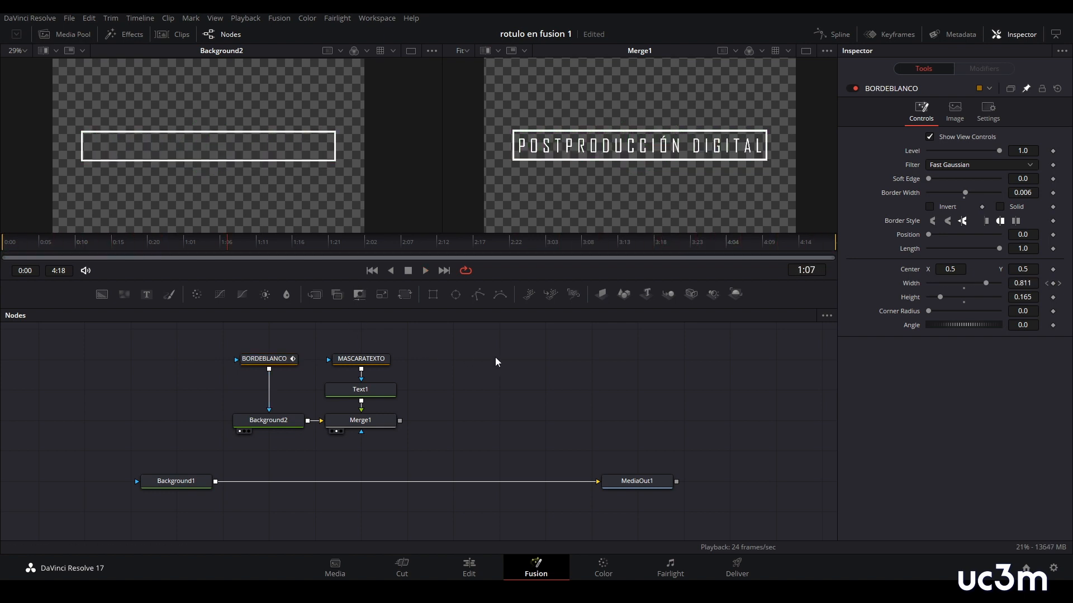
key(ctrl+s)
Show BORDEBLANCO's width curve in the Spline editor and fit the whole curve to the view.
click(271, 358)
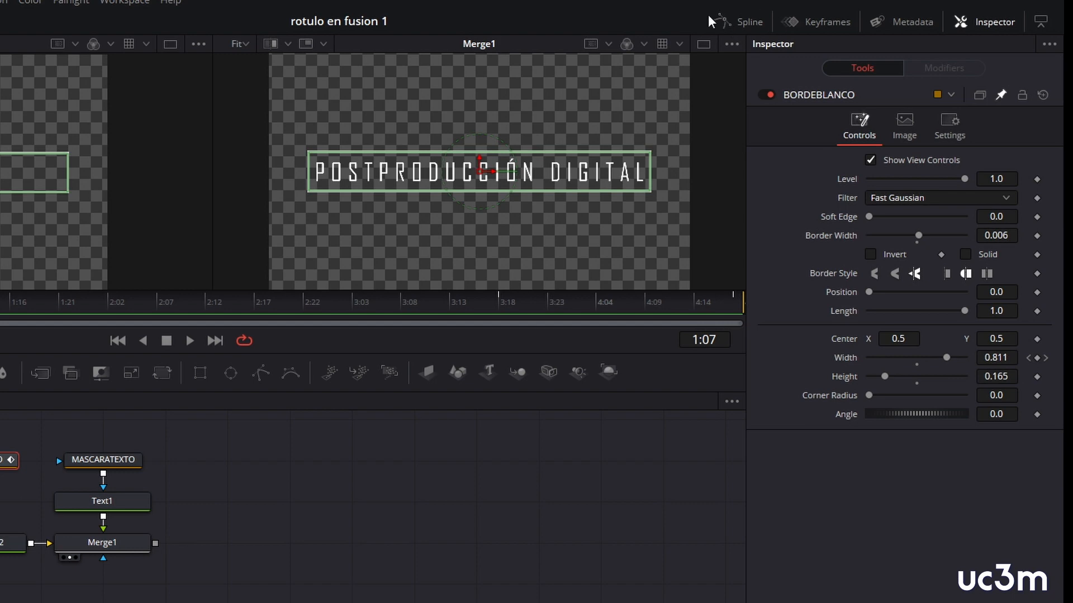
click(746, 17)
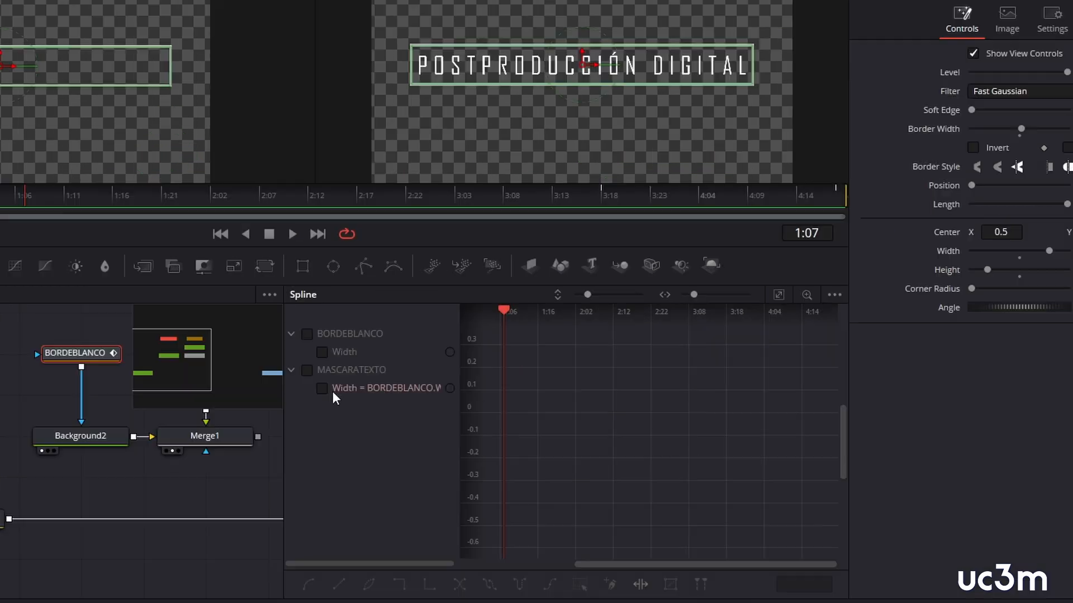
click(322, 353)
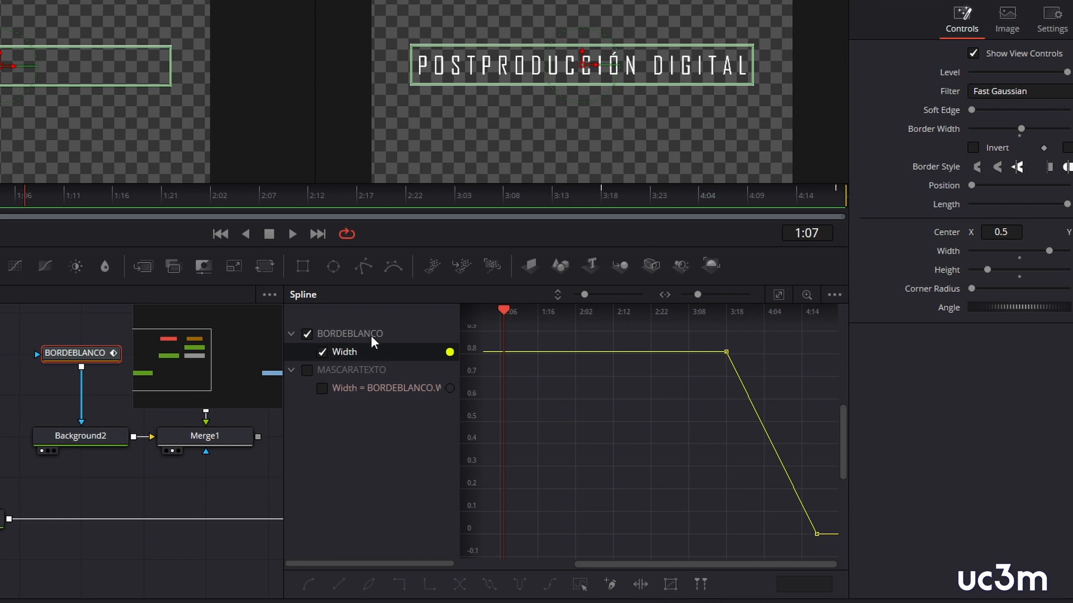
click(779, 295)
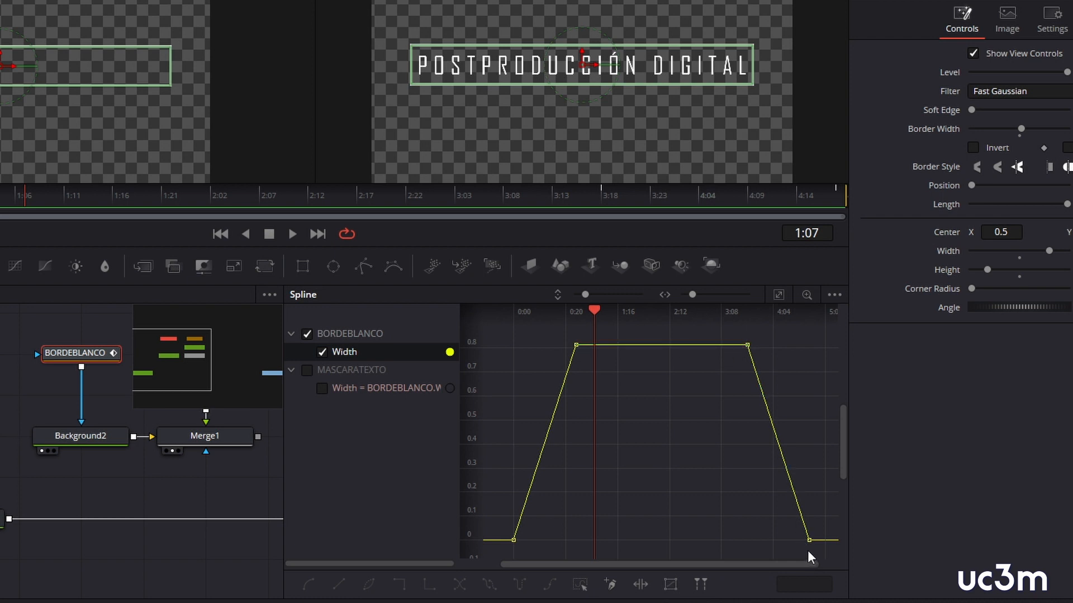
Smooth the two upper keyframes of BORDEBLANCO's width curve and play back the animation.
drag(792, 364, 552, 334)
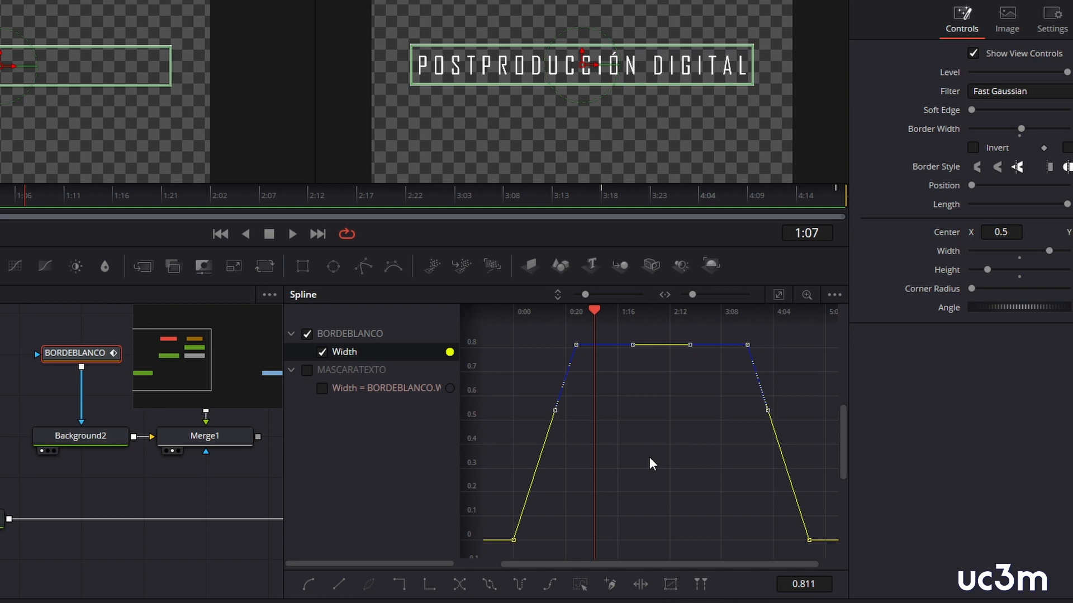
key(shift+s)
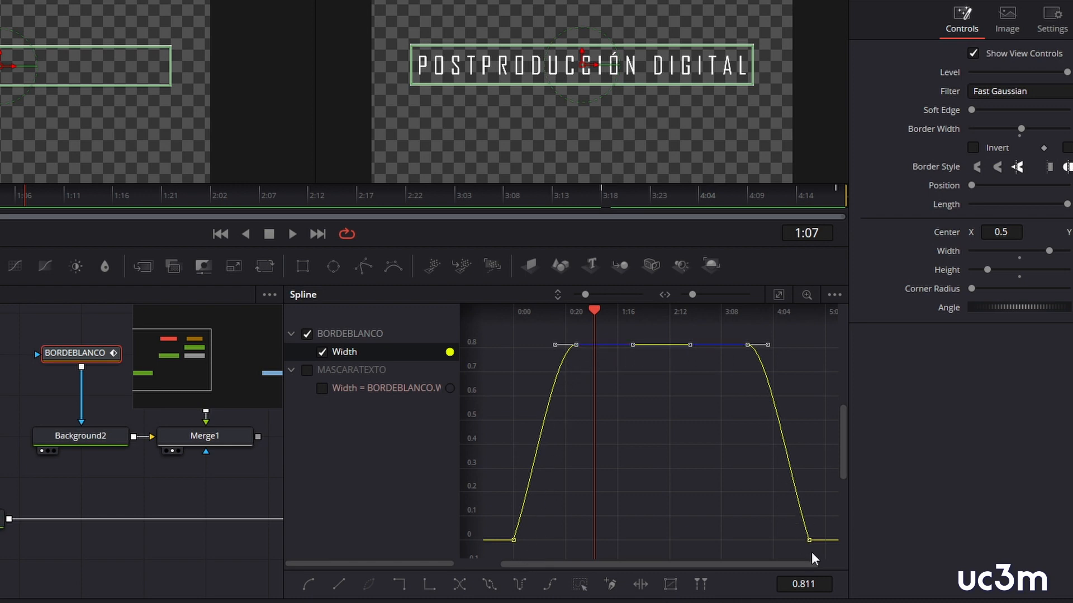
drag(593, 309, 469, 310)
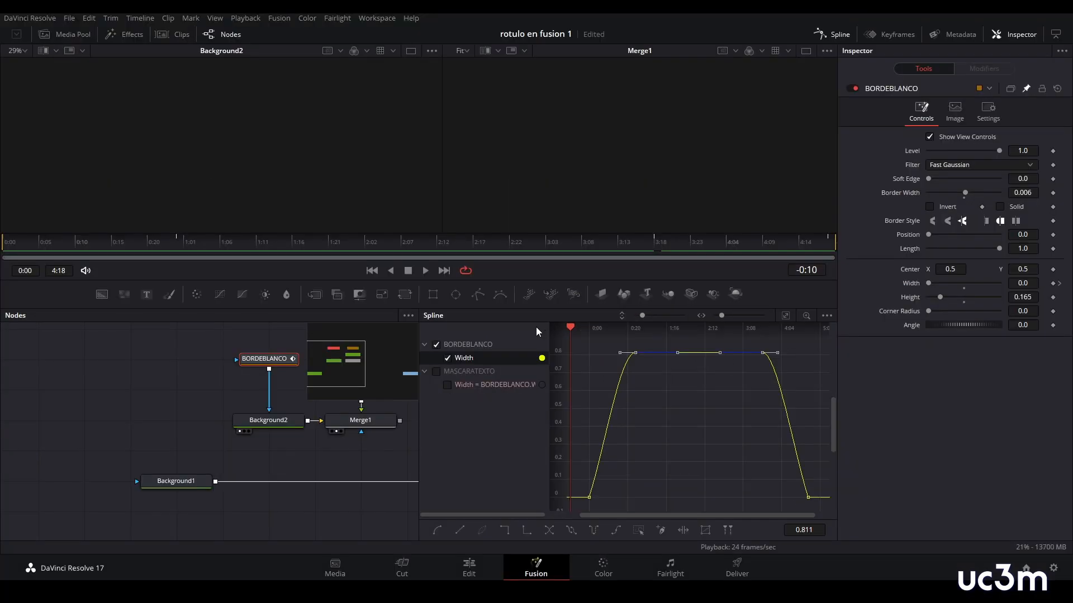
key(space)
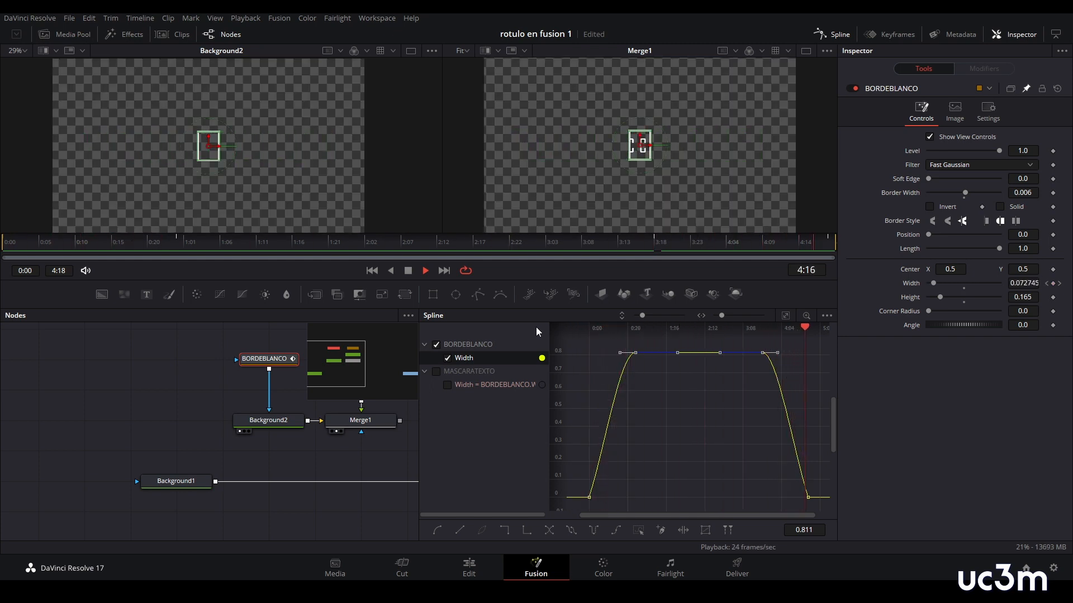
key(space)
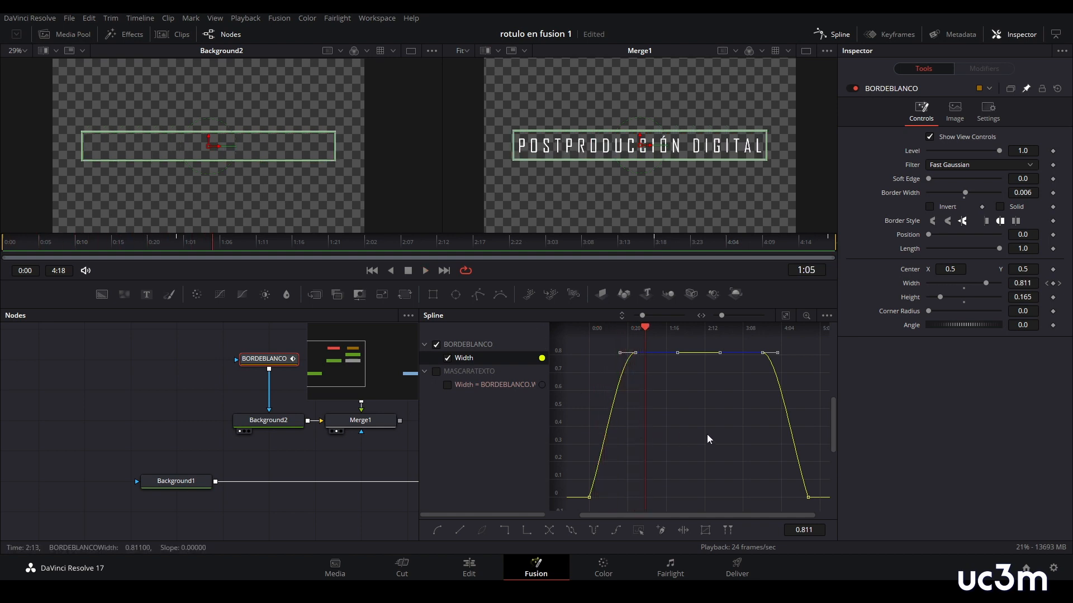
Stretch the outer handles of the width curve's two upper keyframes outward for stronger easing, play back the animation and close the Spline editor.
click(706, 434)
drag(799, 383, 609, 348)
drag(822, 386, 742, 343)
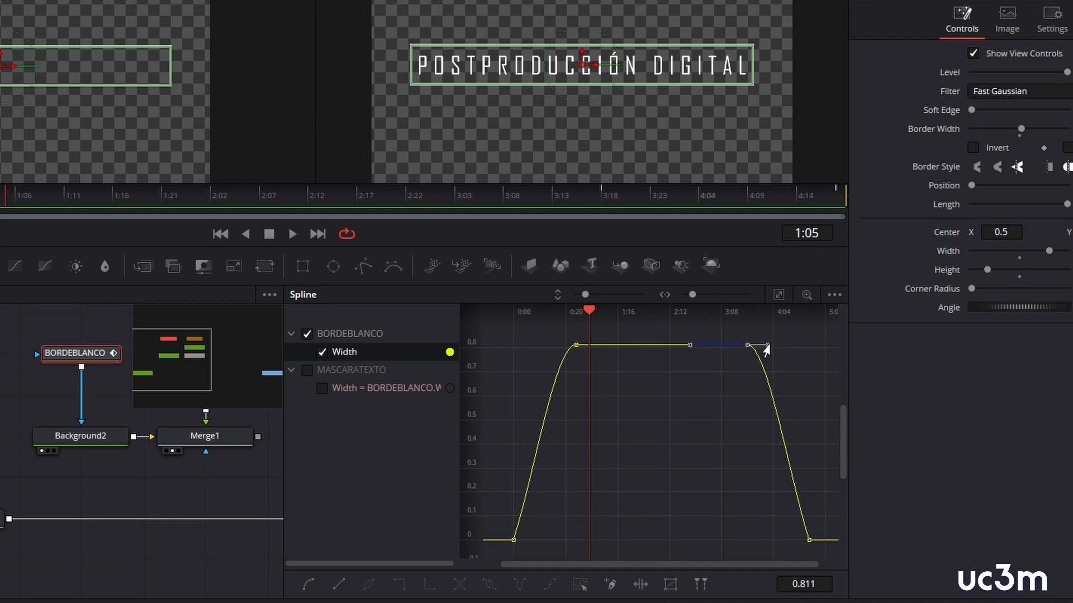
drag(766, 350, 789, 351)
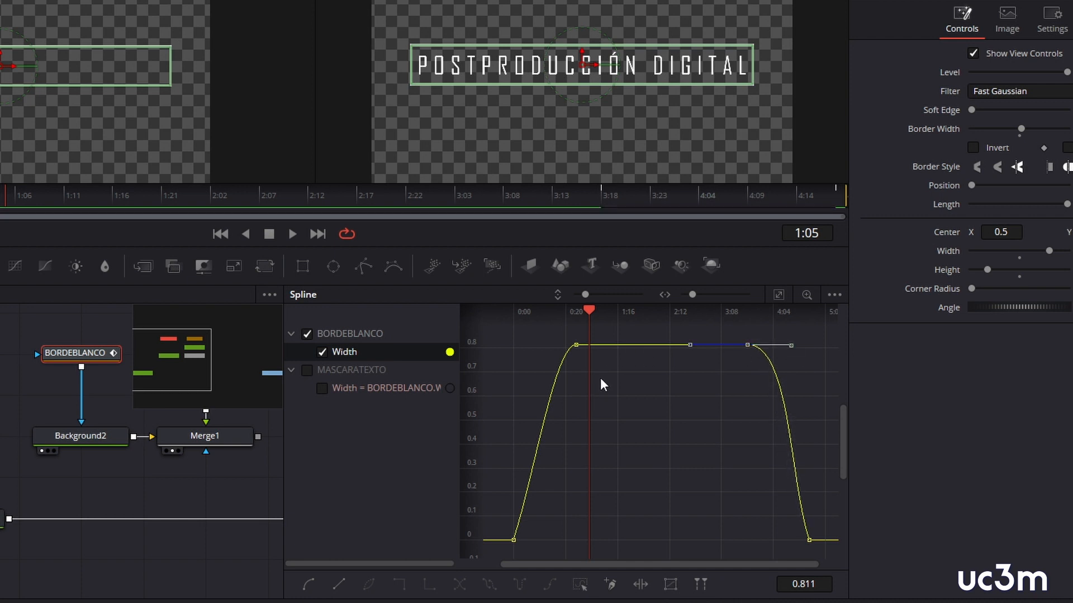
drag(554, 338, 517, 347)
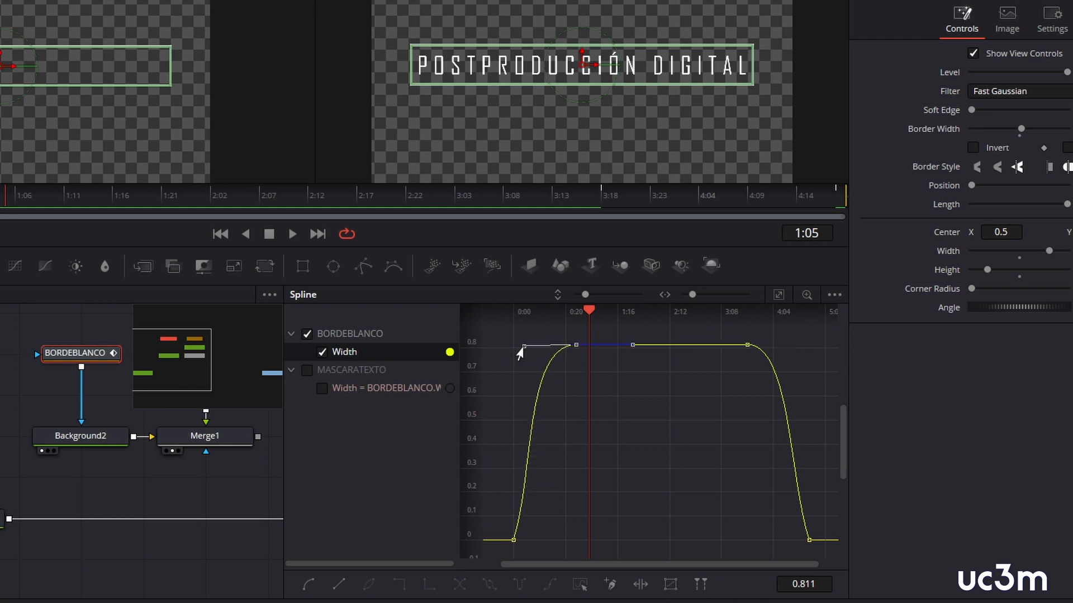
click(643, 416)
drag(589, 312, 403, 316)
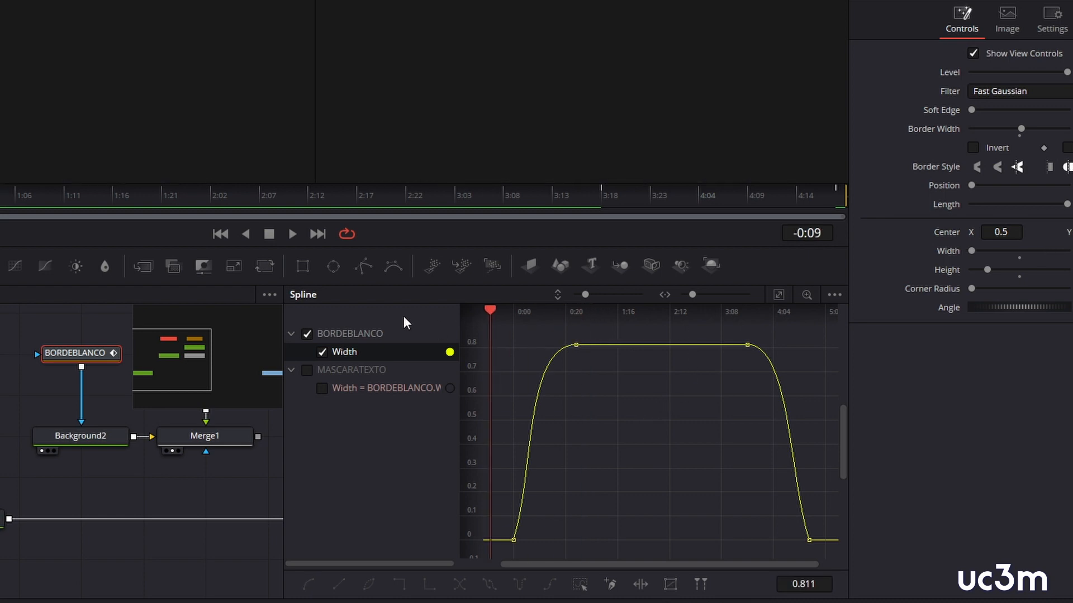
key(space)
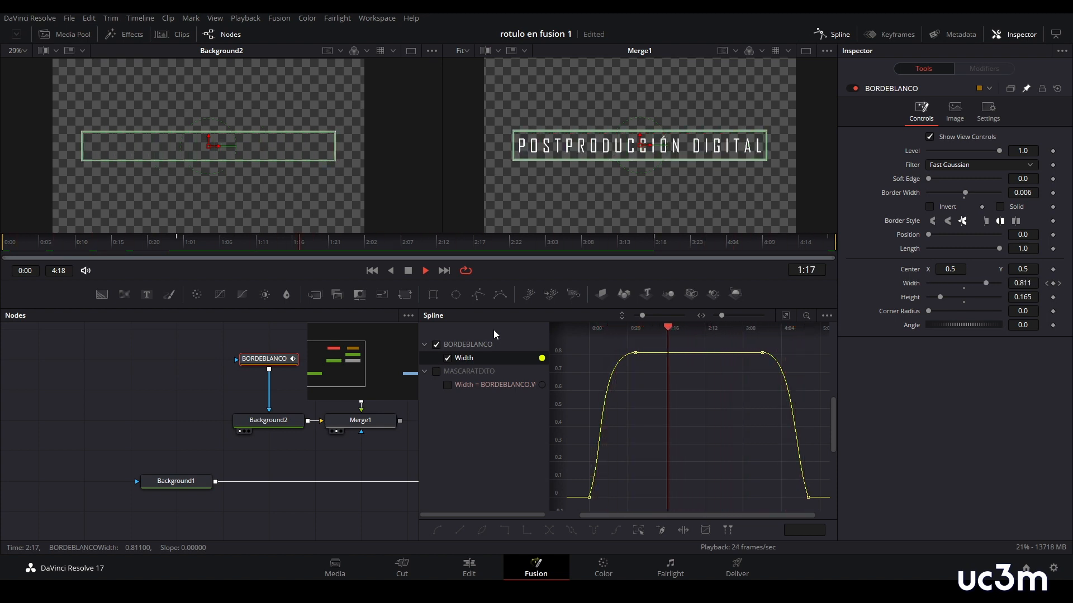
key(space)
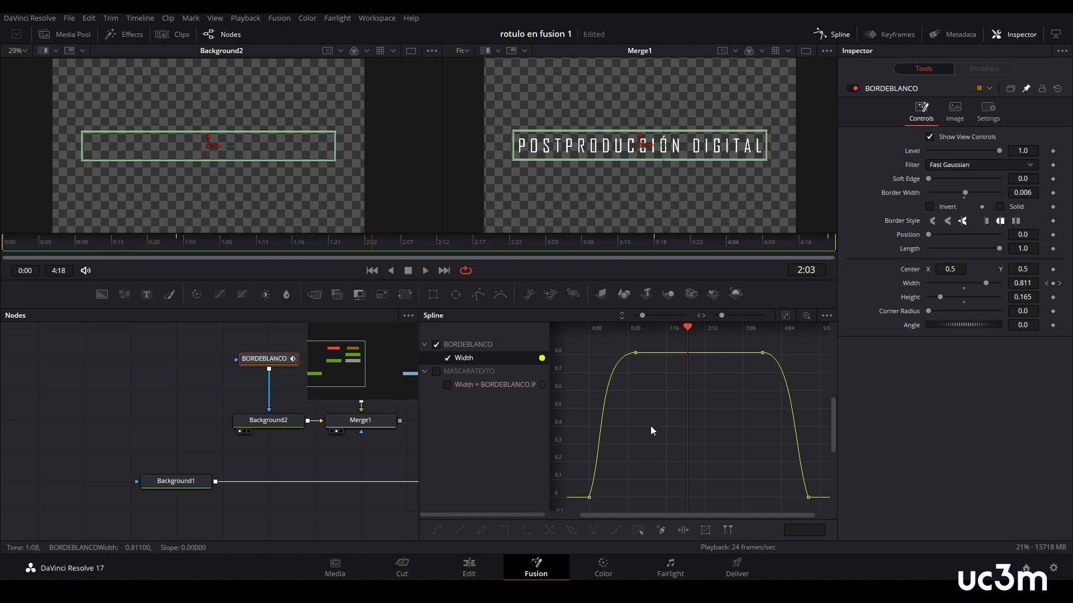
click(832, 34)
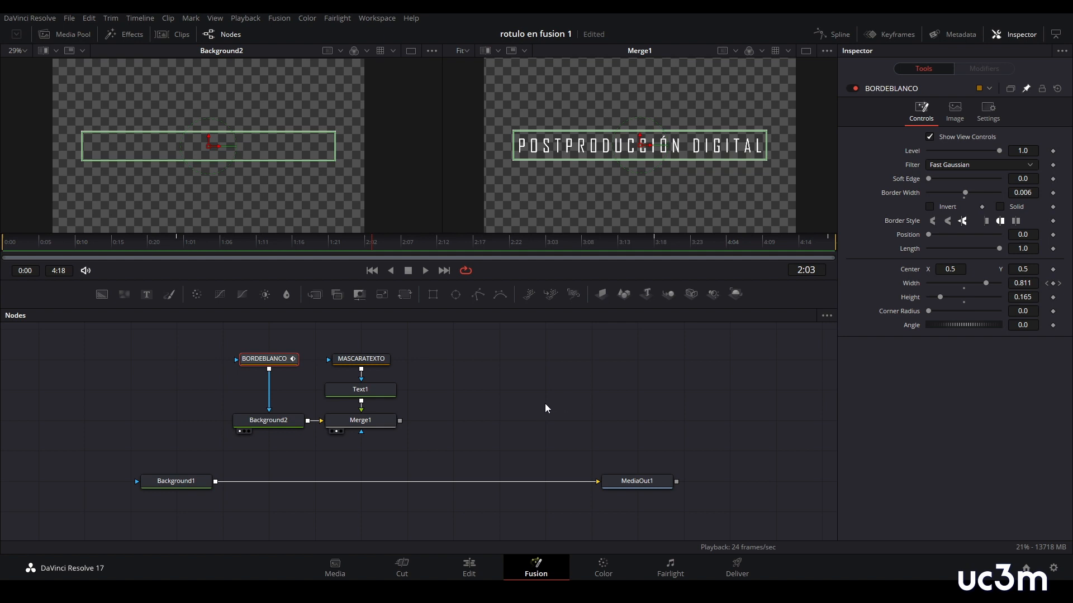
Examine the moving right edge of the border and text up close in the Merge1 view during the closing animation.
drag(826, 249, 778, 249)
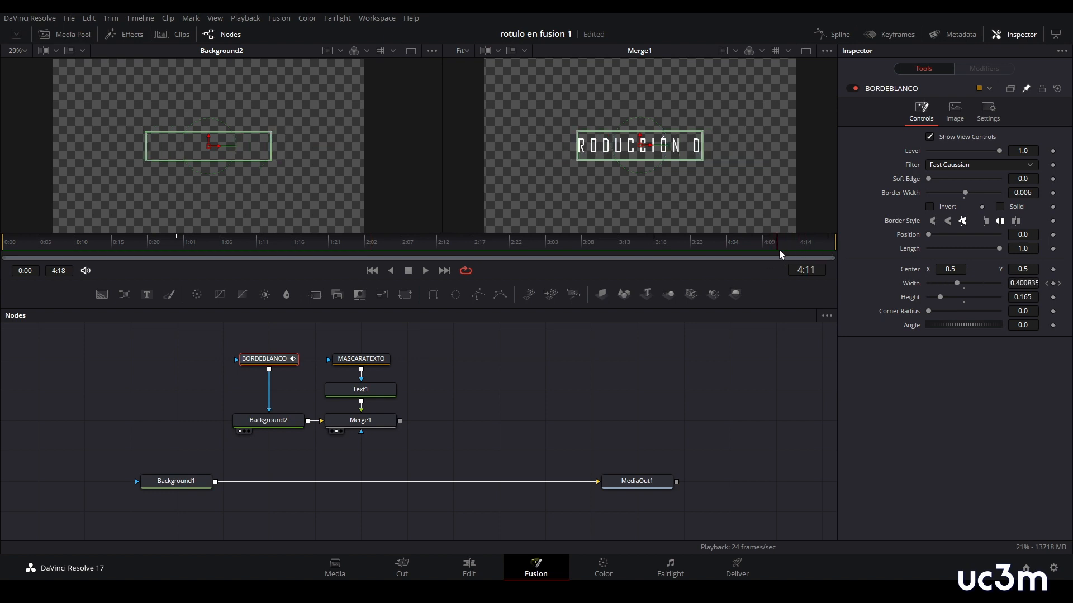
scroll(752, 223, up, 3)
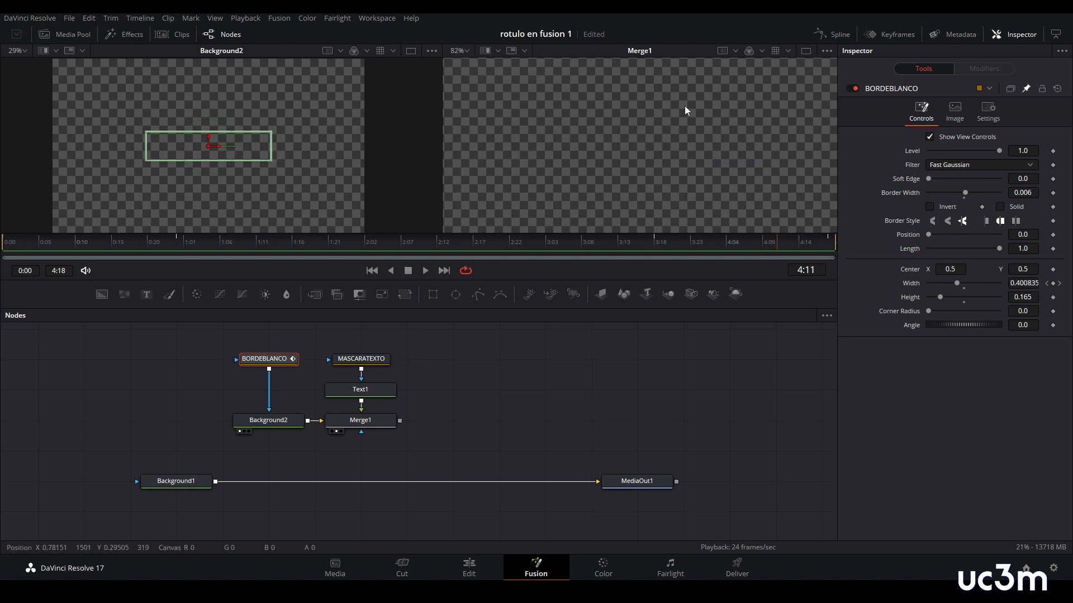
drag(685, 106, 676, 215)
drag(785, 246, 651, 243)
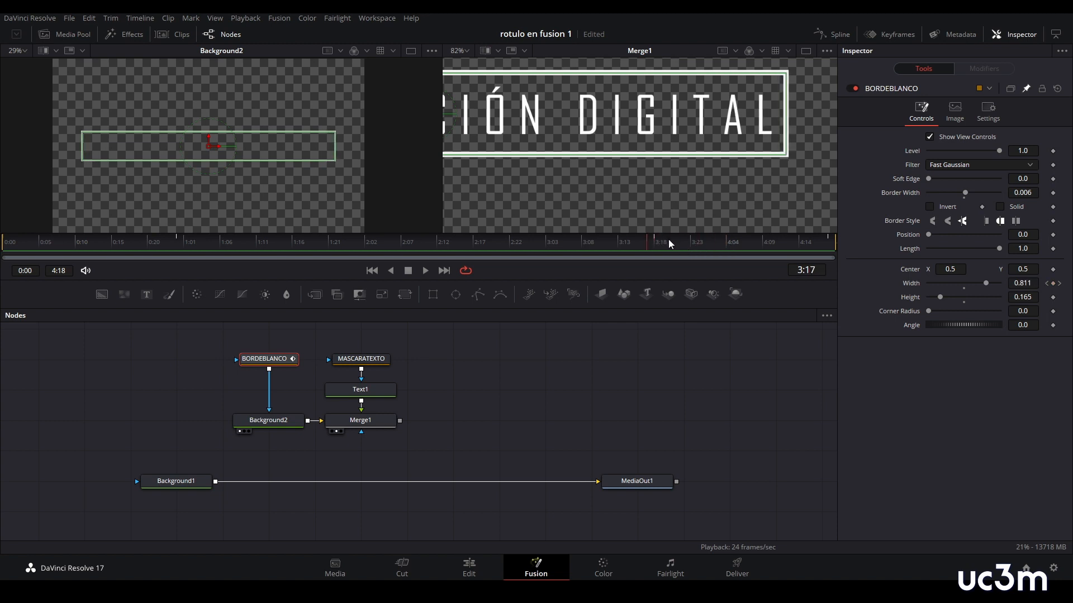
key(space)
key(space)
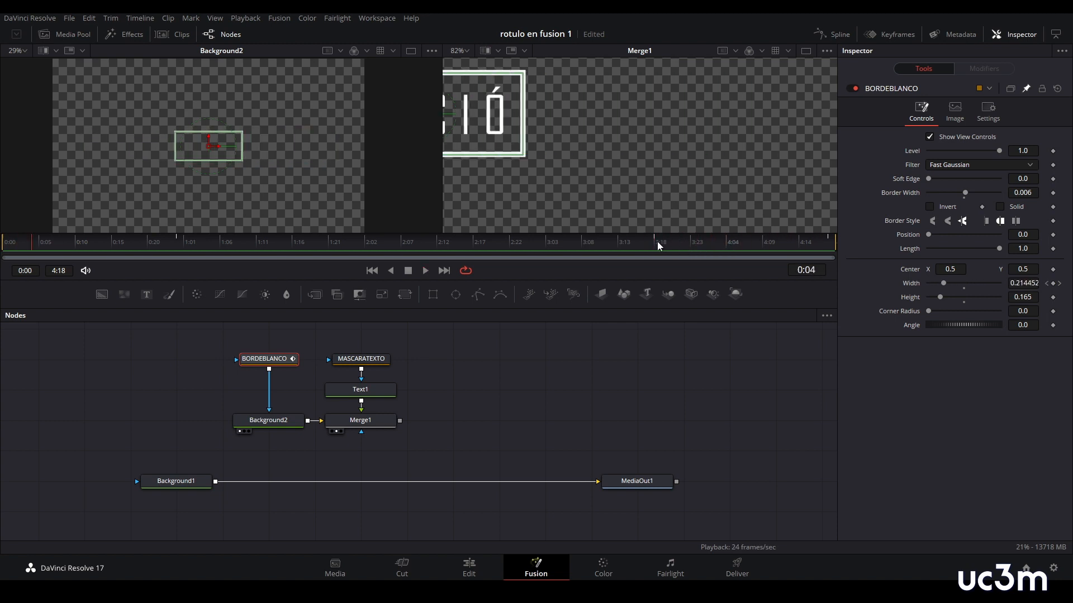
drag(657, 244, 704, 246)
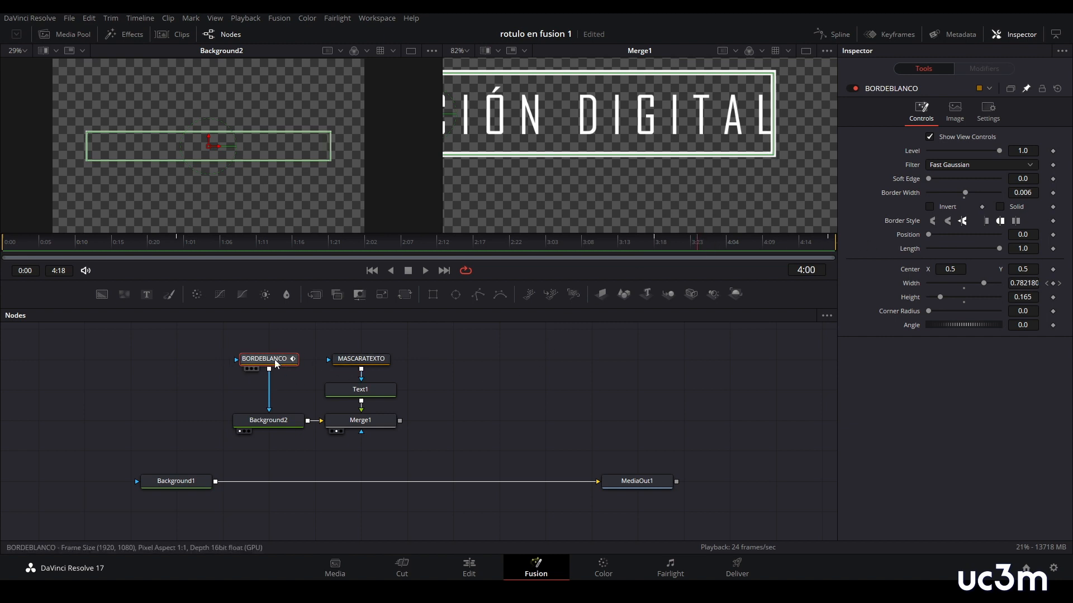
Enable motion blur on BORDEBLANCO with quality 5 and a shutter angle of 189.9, checking it at 4:05.
click(380, 360)
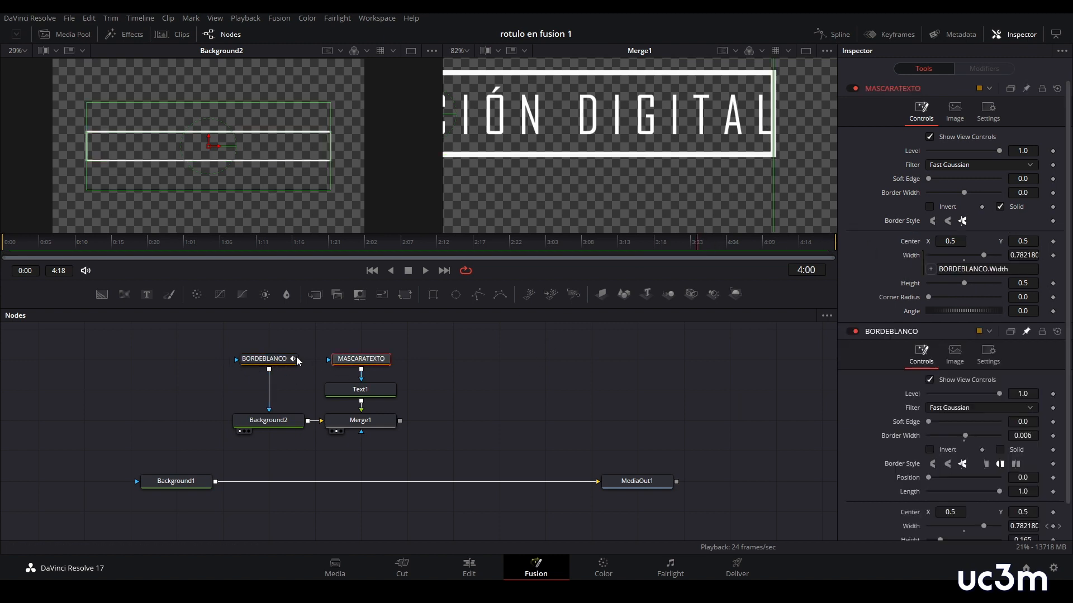
click(274, 361)
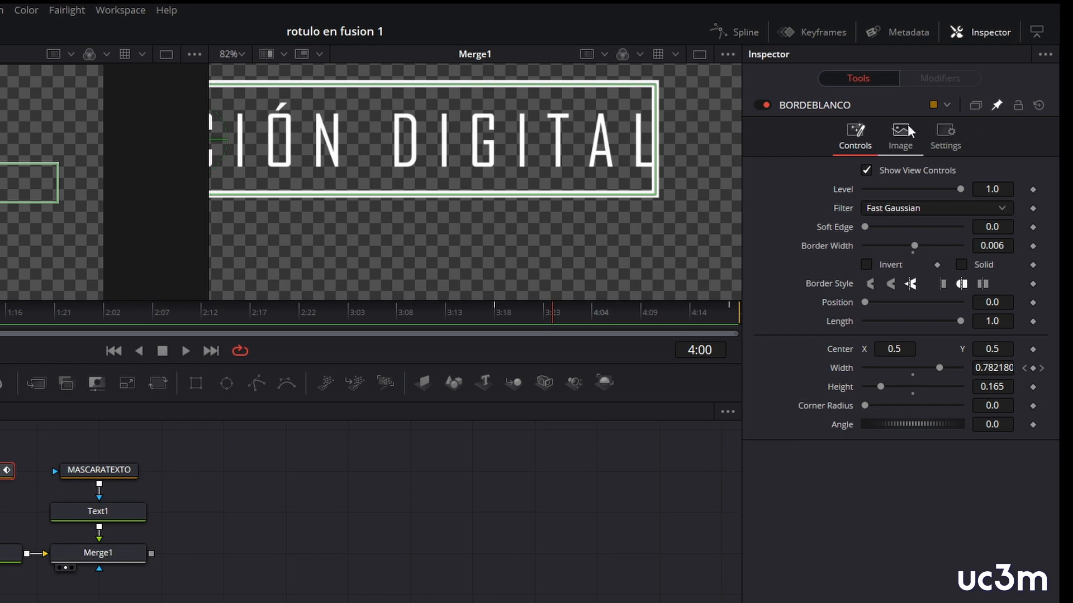
click(952, 134)
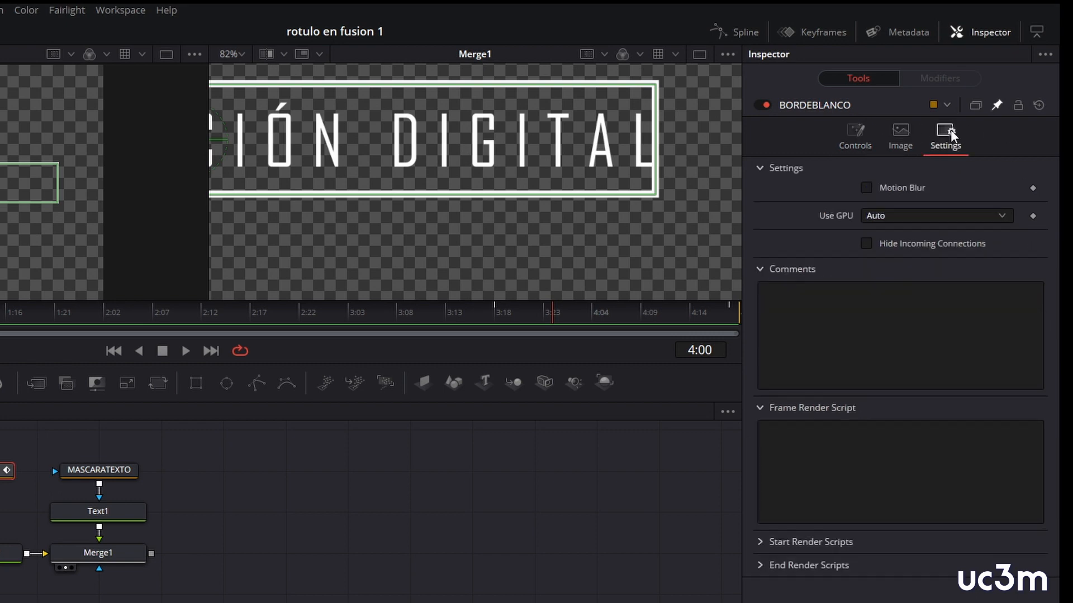
click(867, 188)
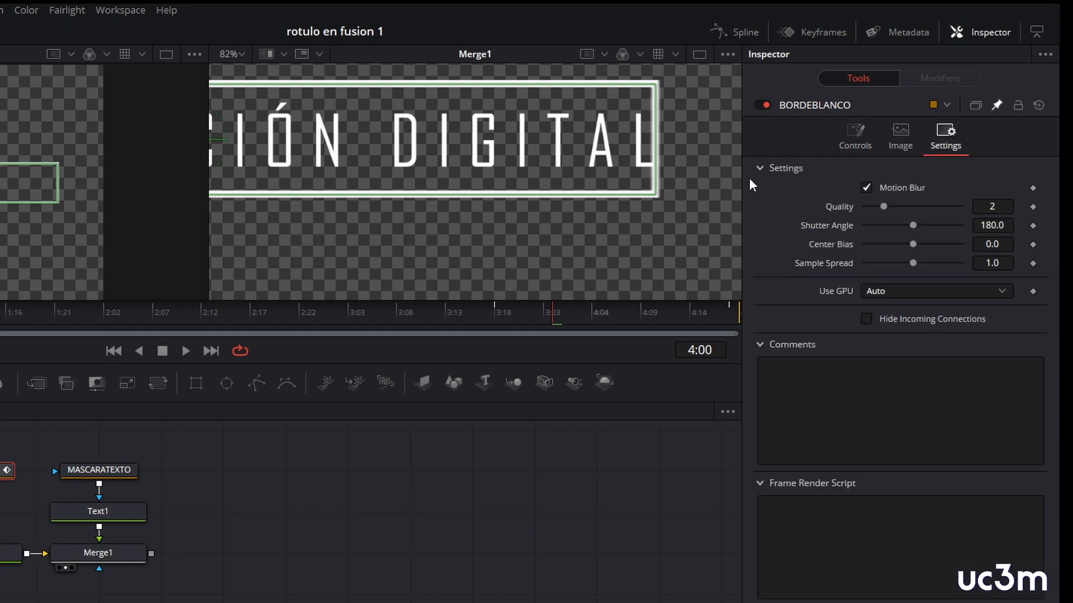
drag(882, 207, 890, 208)
drag(565, 312, 610, 319)
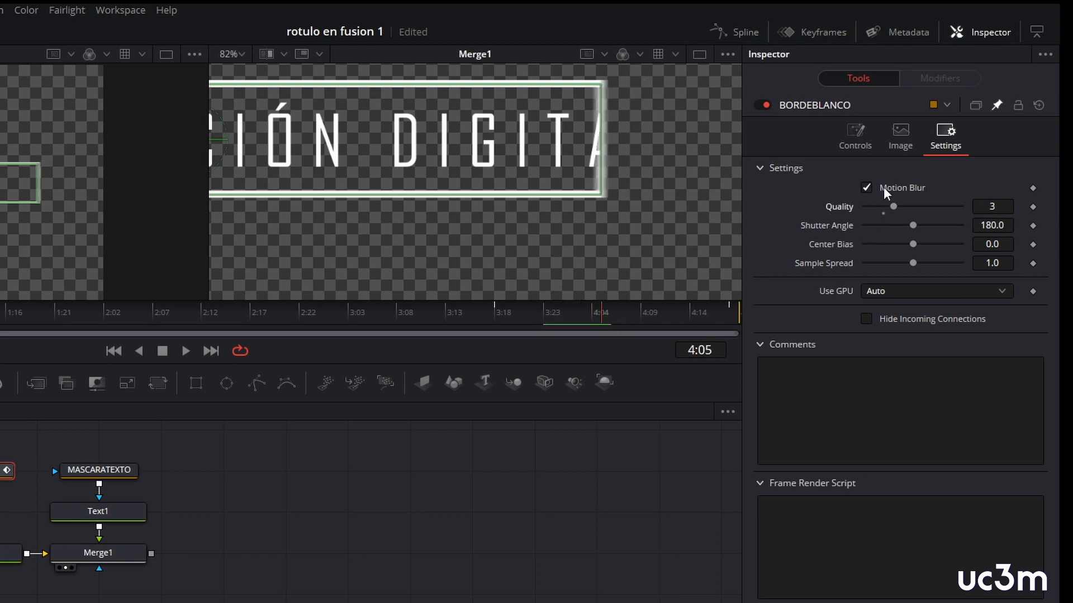
mouse_move(893, 203)
mouse_down()
mouse_move(968, 213)
mouse_move(896, 232)
mouse_move(924, 205)
mouse_move(910, 210)
mouse_up()
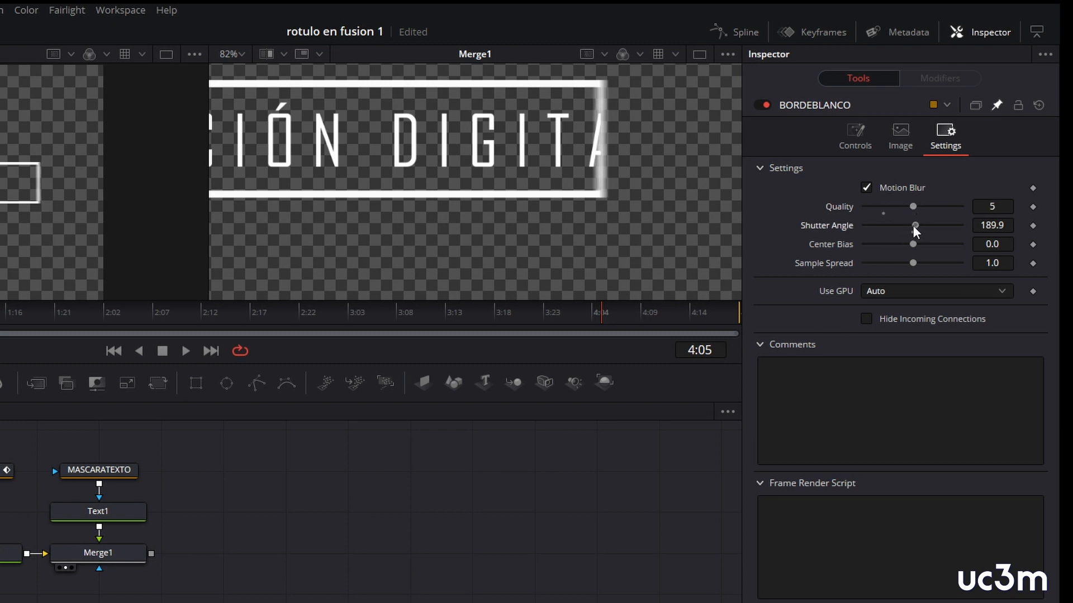
Enable motion blur on MASCARATEXTO with quality 3 and a center bias of -1.0.
click(86, 471)
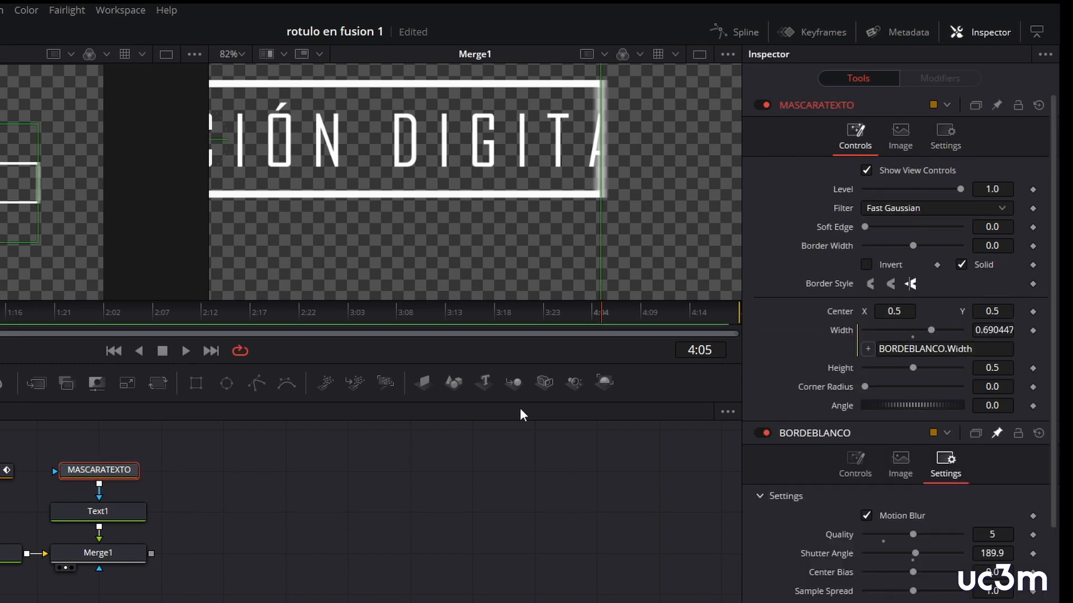
click(948, 135)
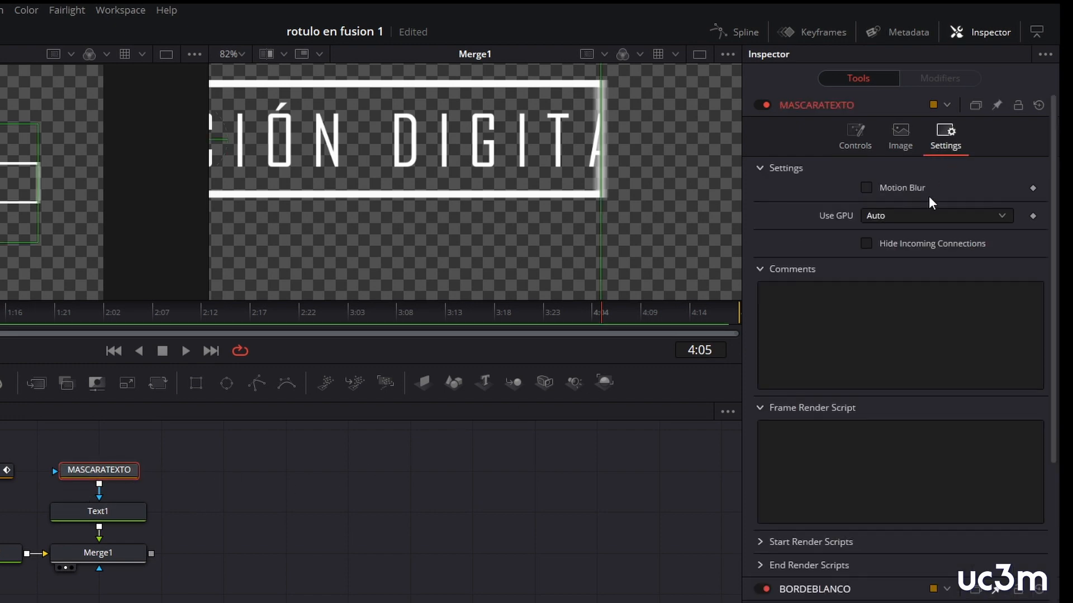
click(865, 188)
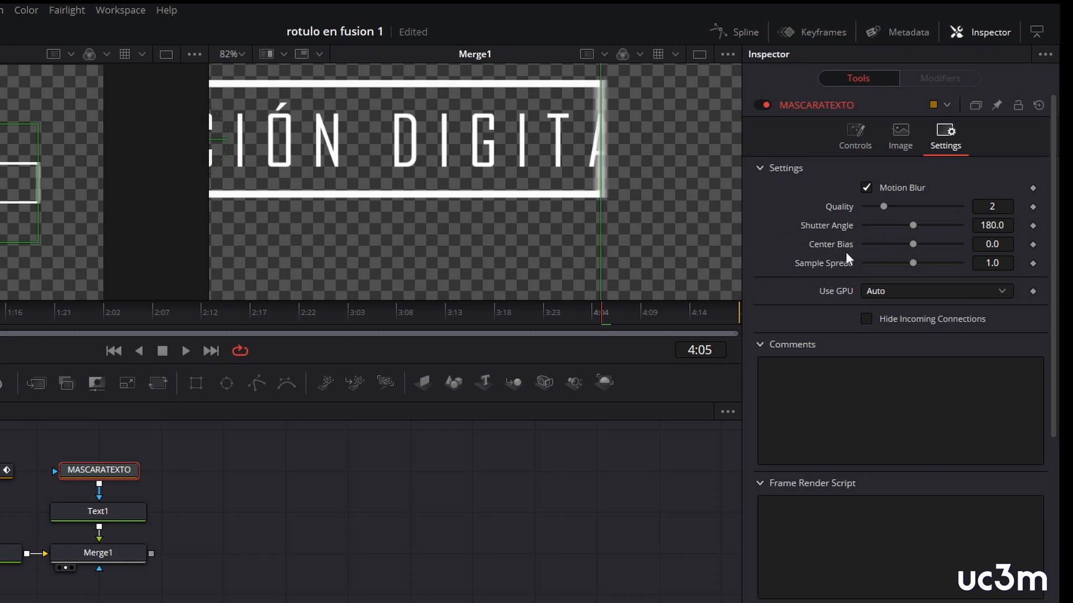
drag(915, 246, 864, 244)
click(411, 420)
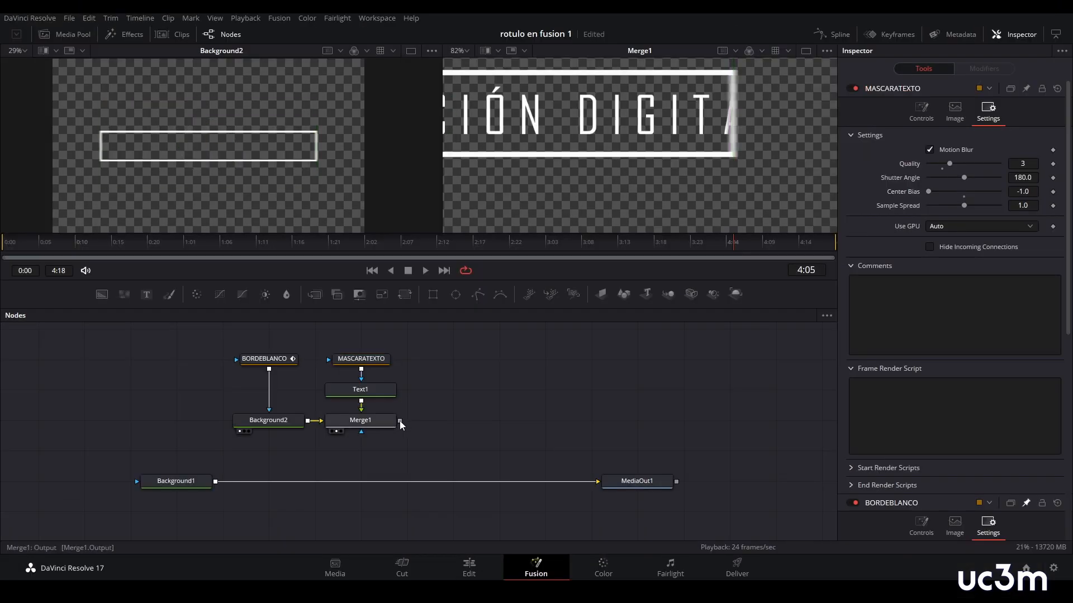
Merge the Merge1 title over Background1 and show MediaOut1 in the second viewer.
drag(399, 421, 214, 483)
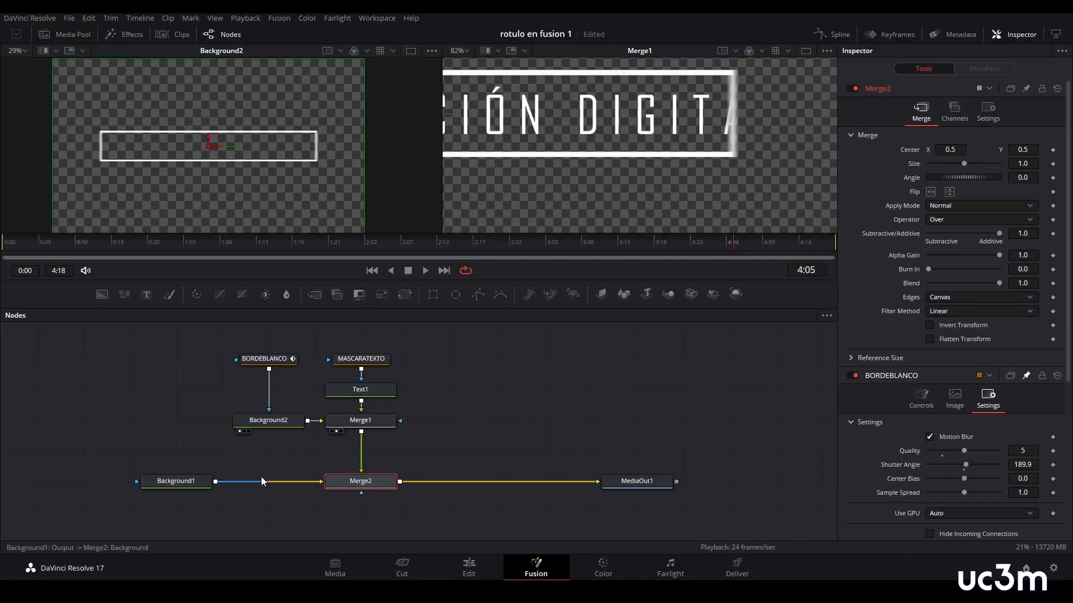
click(644, 487)
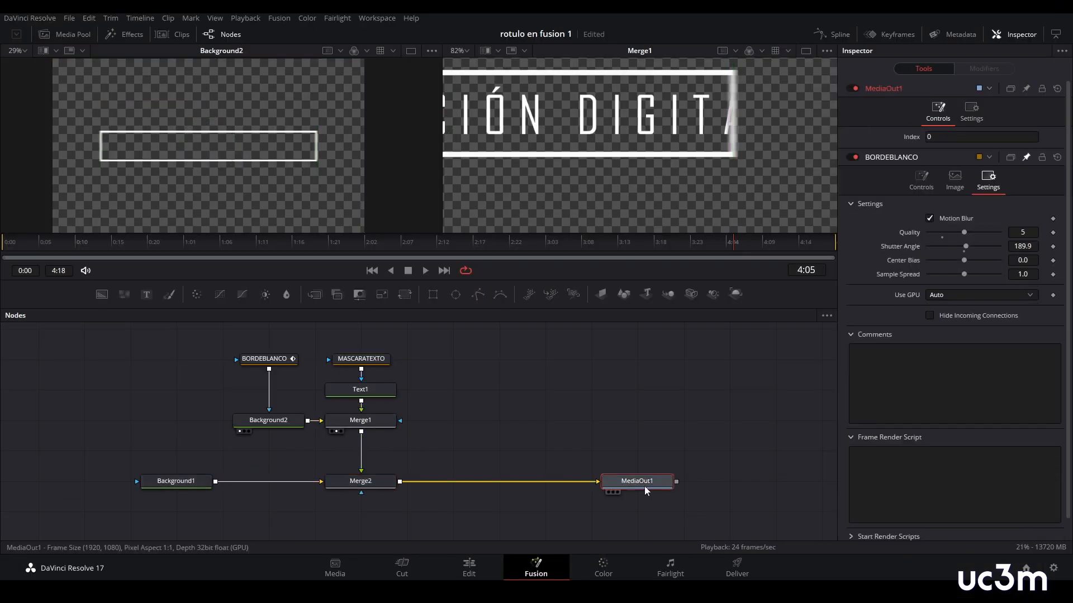
key(2)
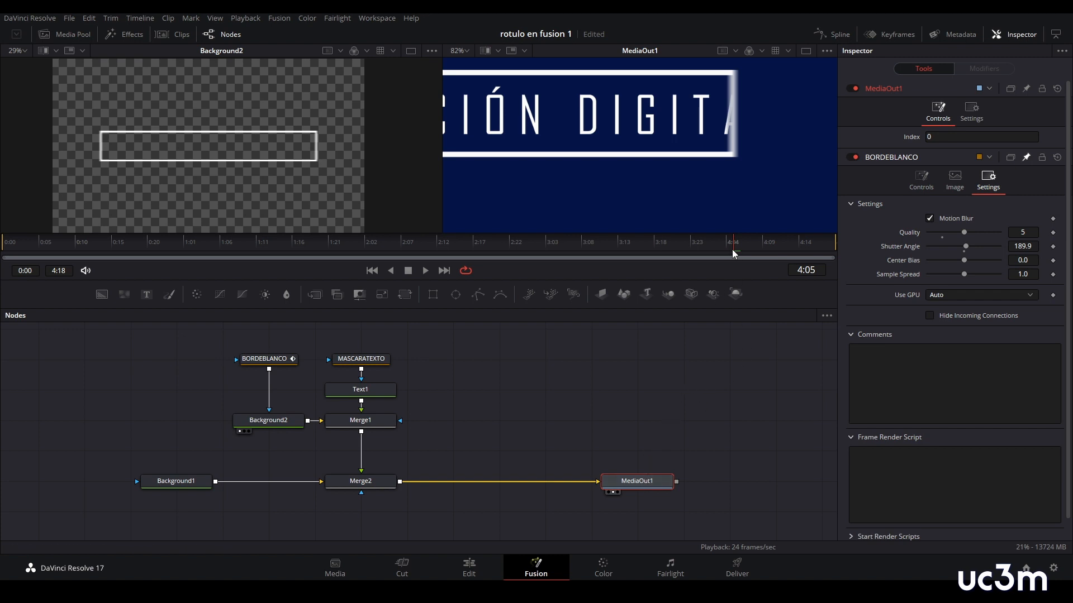